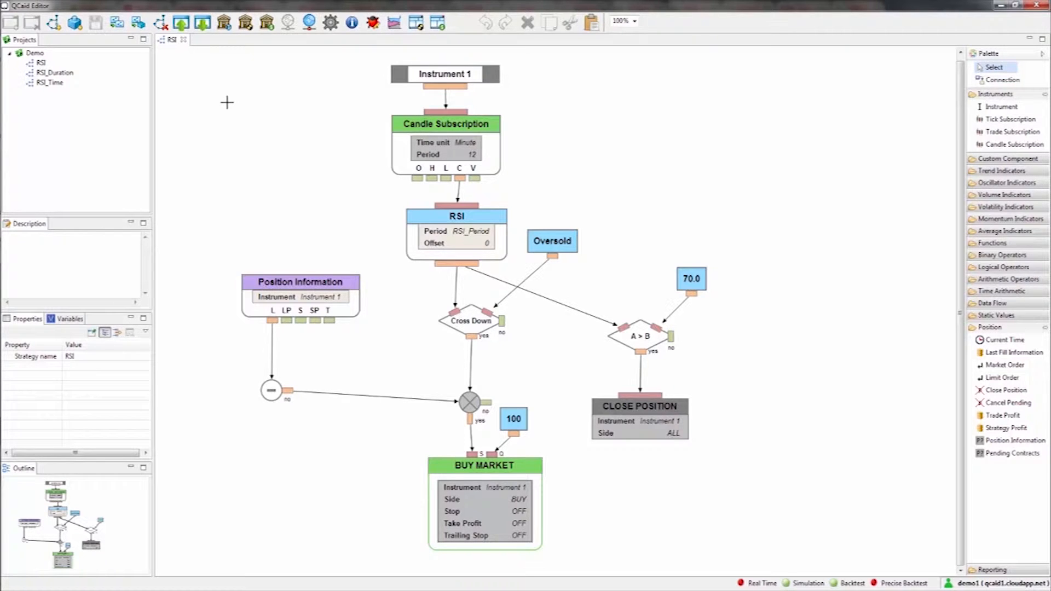
- Create a copy of the RSI strategy in the project under the name RSI_Stop_TP and open it
right_click(227, 102)
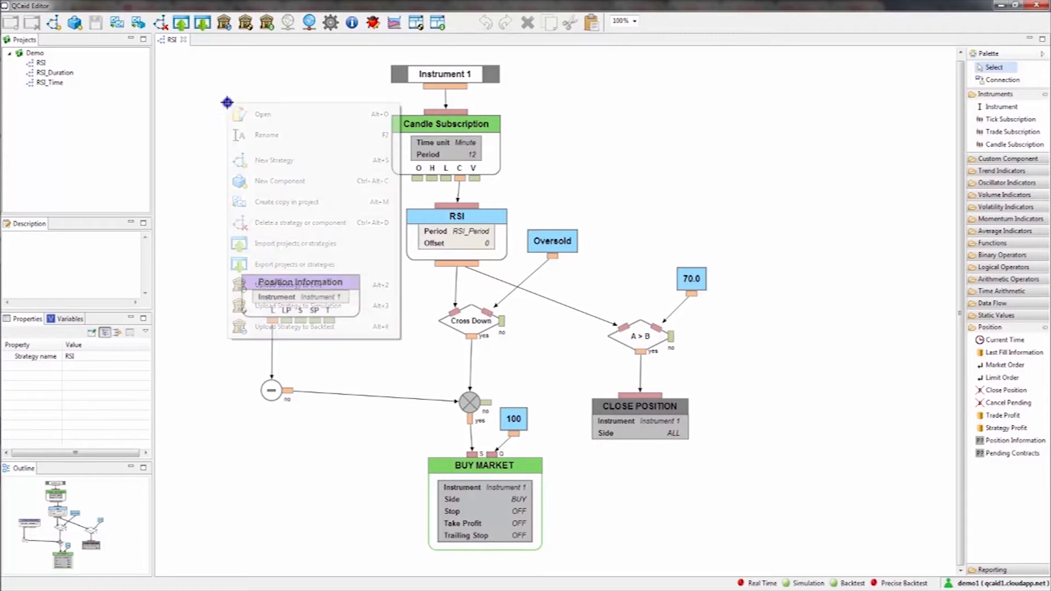
left_click(275, 202)
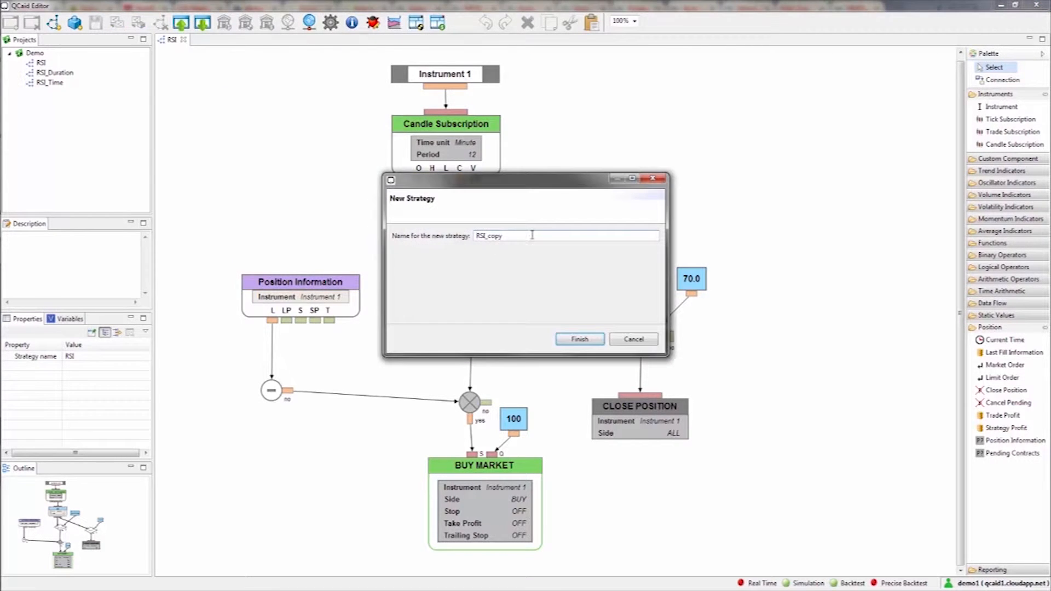
key("BackSpace")
key("BackSpace")
key("BackSpace")
key("BackSpace")
type("Stop_TP")
left_click(585, 340)
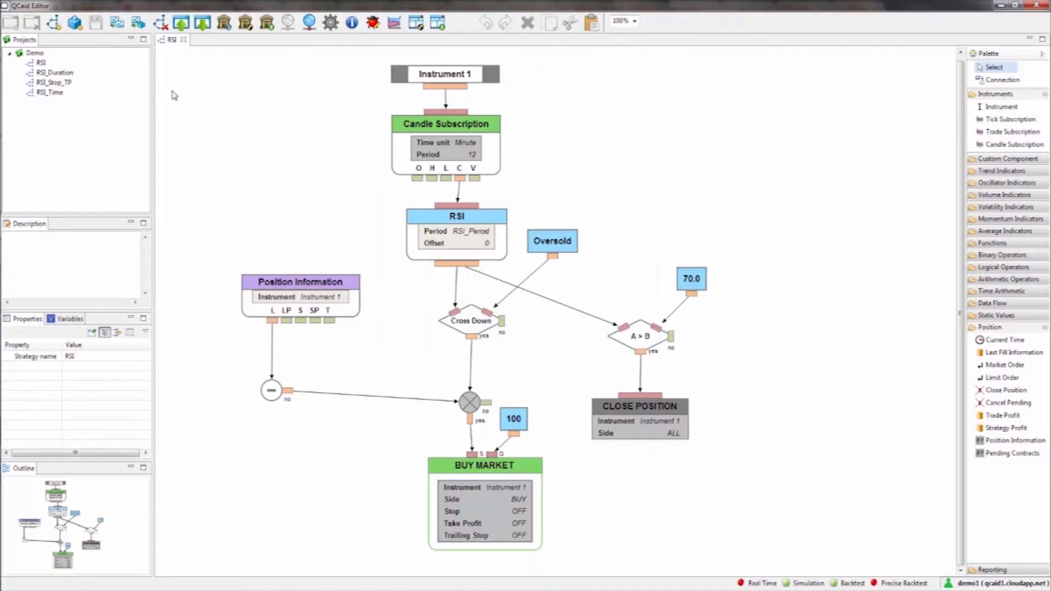
double_click(65, 84)
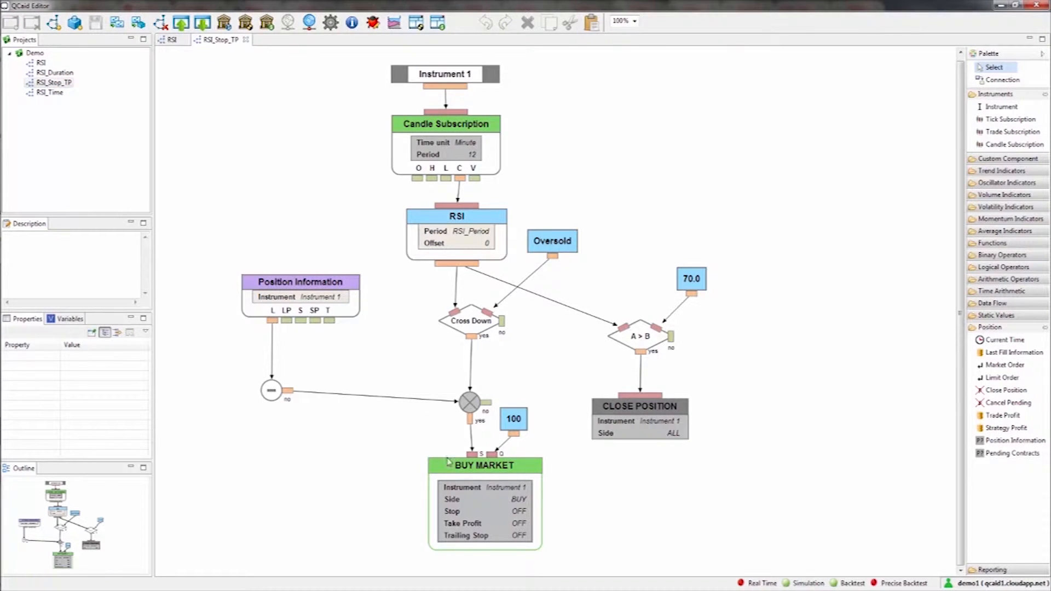
- Set the Stop type of the BUY MARKET block to PRICE
left_click(475, 500)
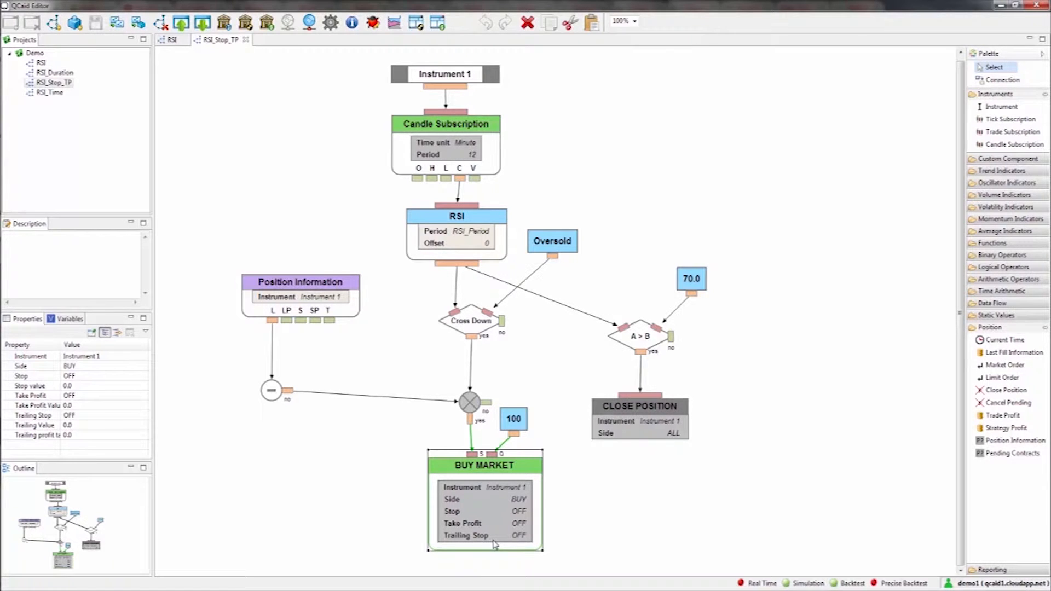
left_click(521, 511)
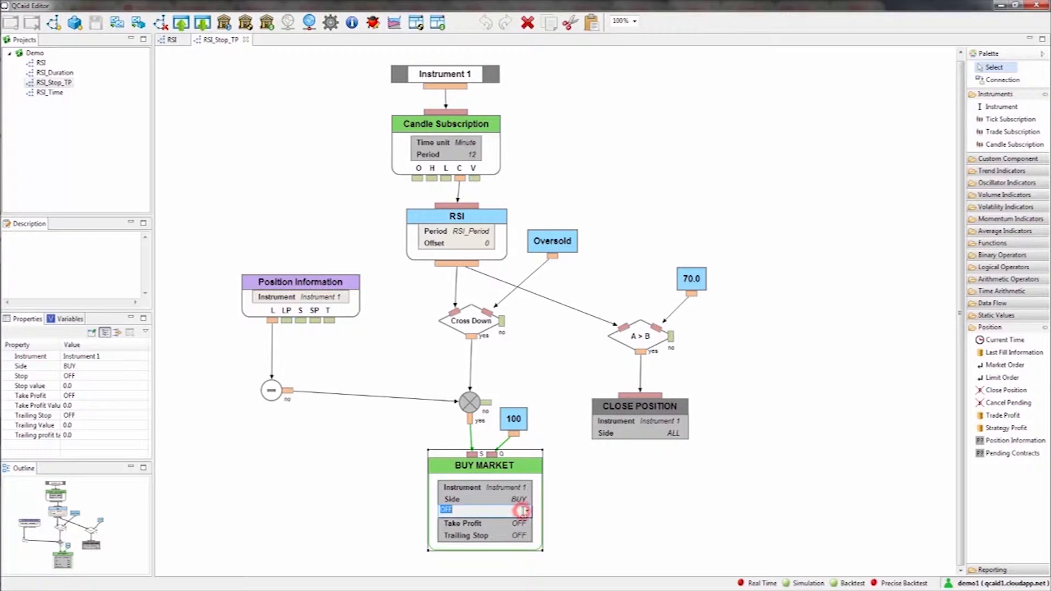
left_click(527, 510)
left_click(520, 530)
left_click(615, 501)
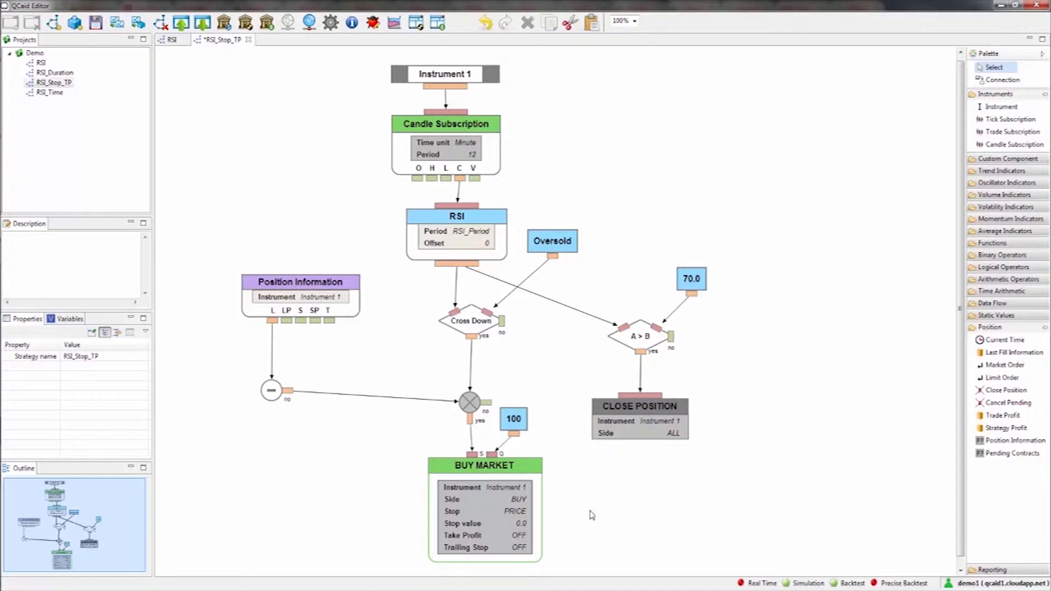
- Set the stop value of the BUY MARKET block to 0.5
left_click(520, 526)
left_click(520, 525)
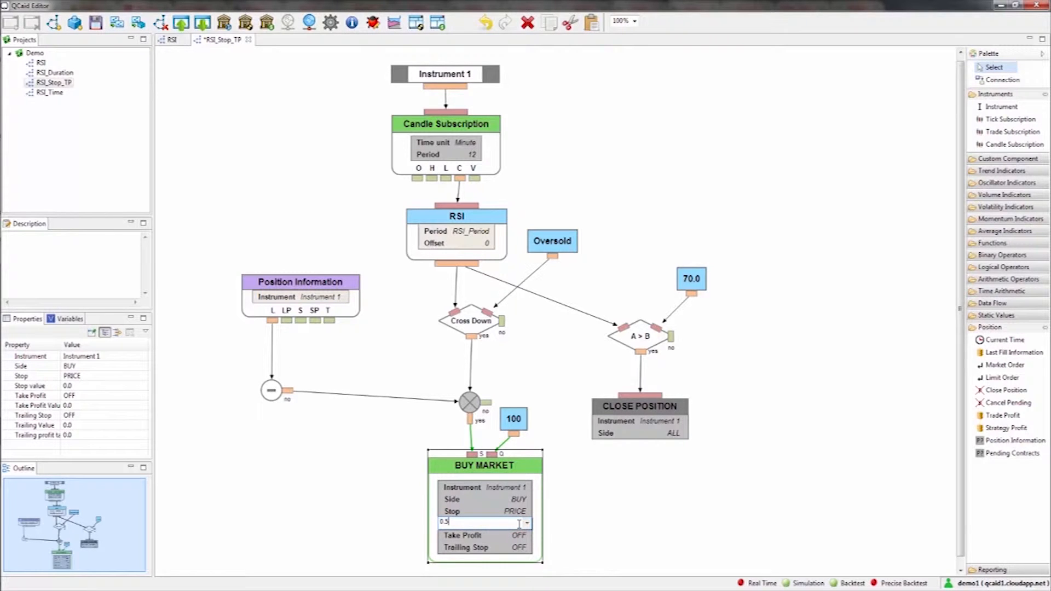
type("0.5")
left_click(576, 532)
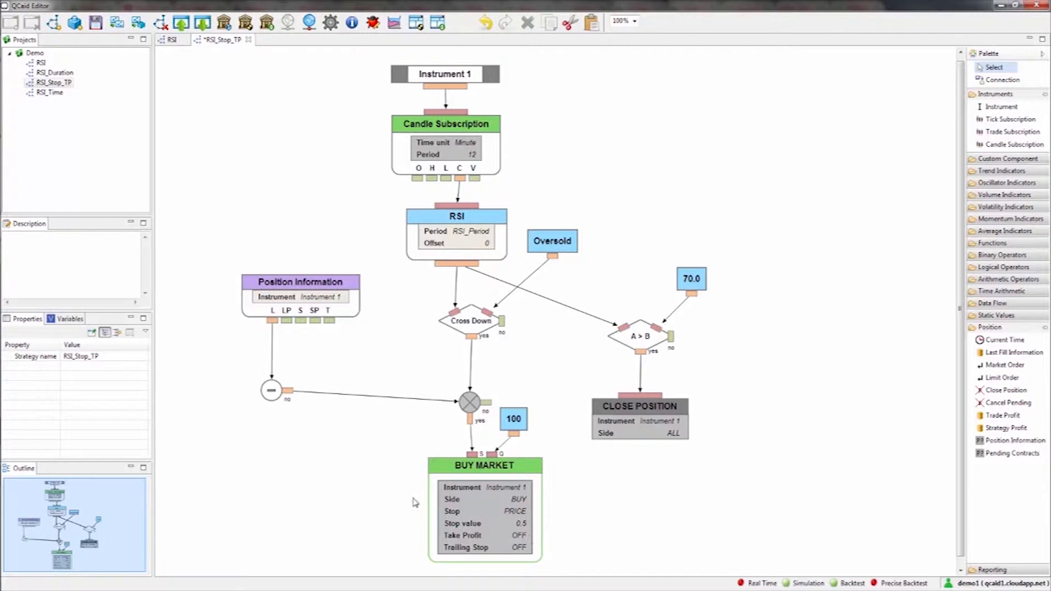
- Add a decimal variable to the strategy and name it StopValue
left_click(52, 317)
left_click(106, 333)
left_click(51, 378)
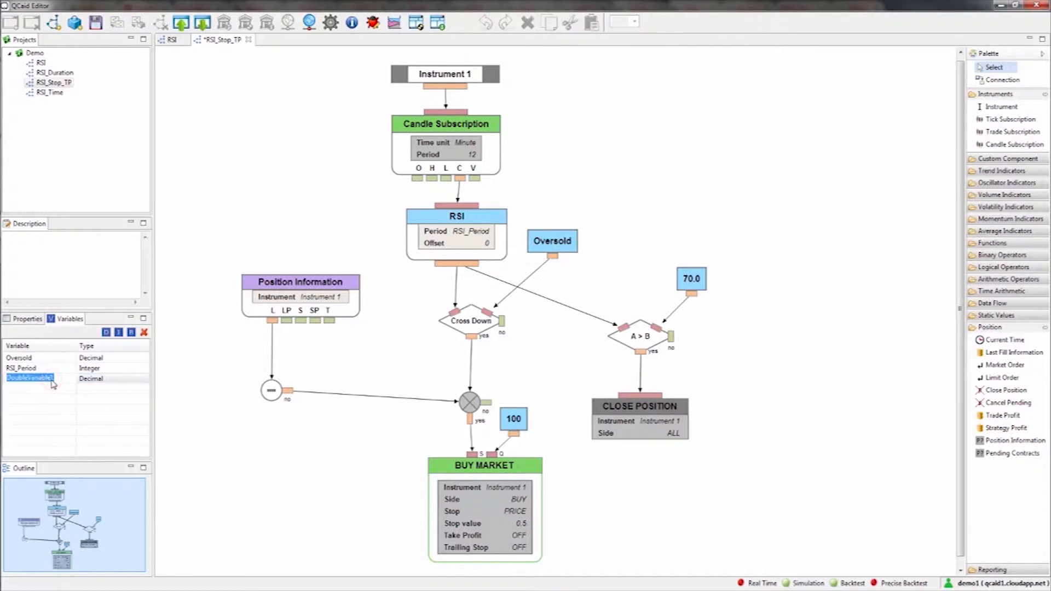
type("StopValue")
left_click(244, 450)
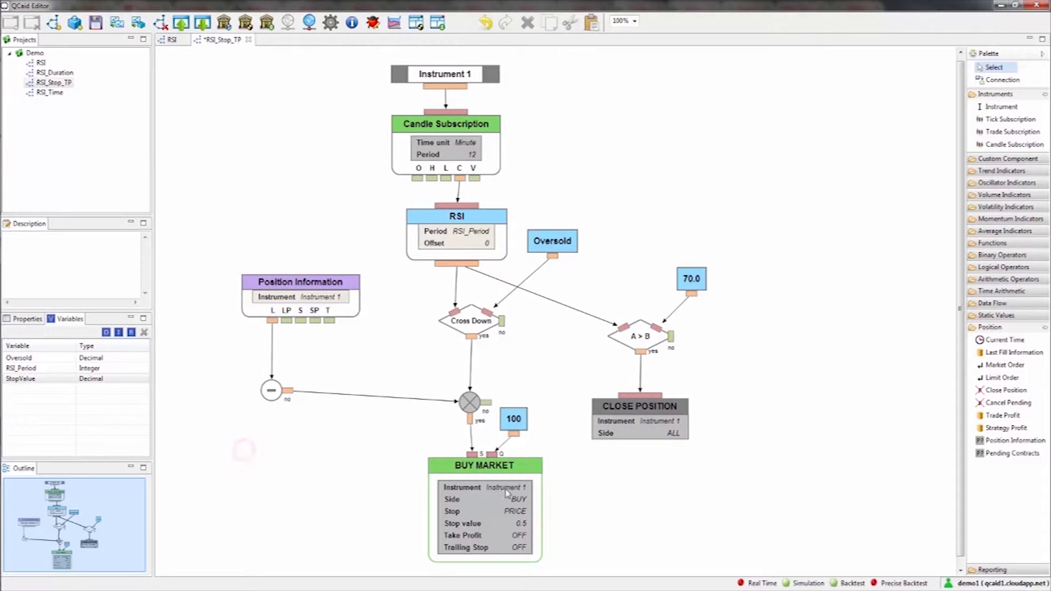
- Assign the StopValue variable as the stop value of the BUY MARKET block
left_click(530, 521)
left_click(529, 522)
left_click(526, 521)
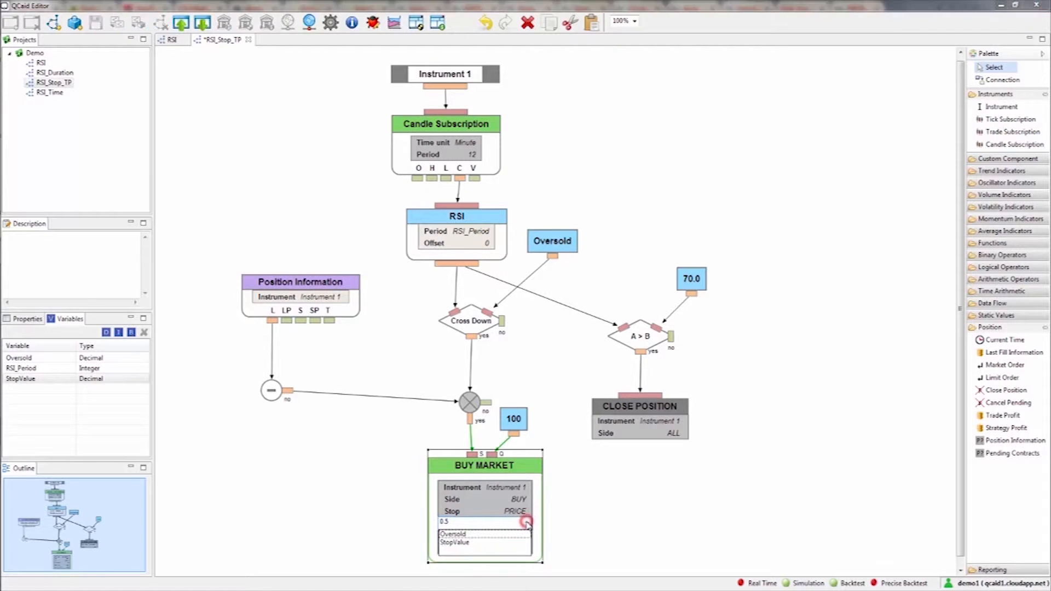
left_click(519, 544)
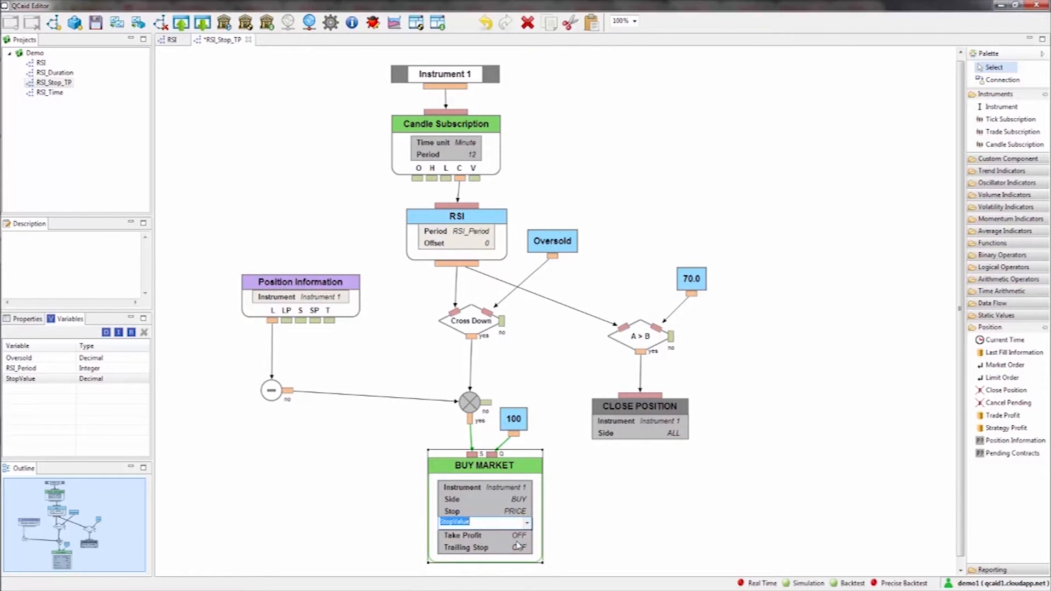
left_click(570, 525)
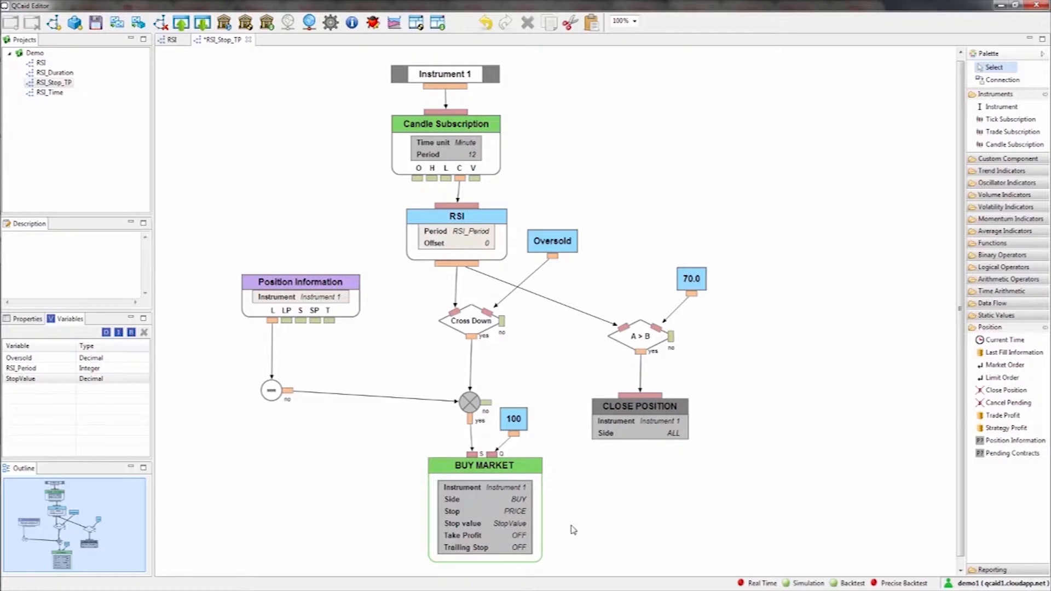
- Set the BUY MARKET block's Take Profit to PERCENTAGE with a take profit value of 2
left_click(527, 535)
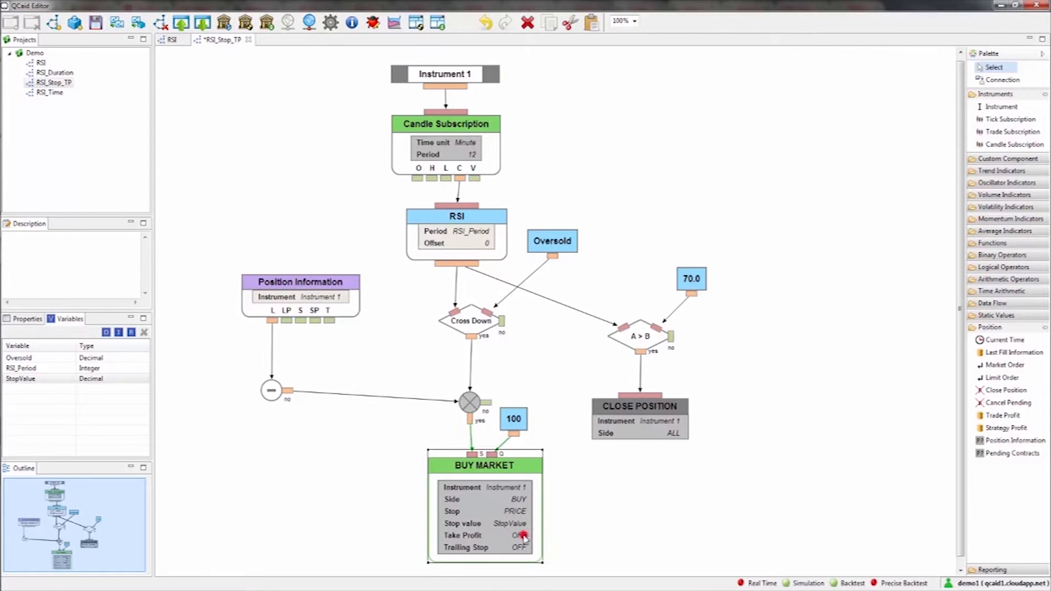
left_click(525, 535)
left_click(527, 535)
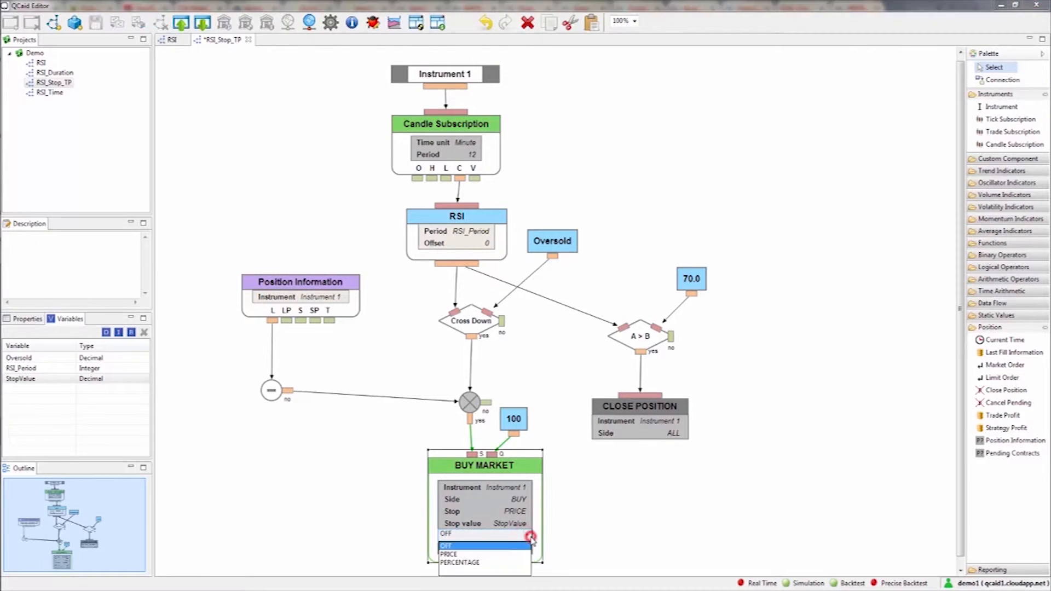
left_click(519, 563)
left_click(592, 530)
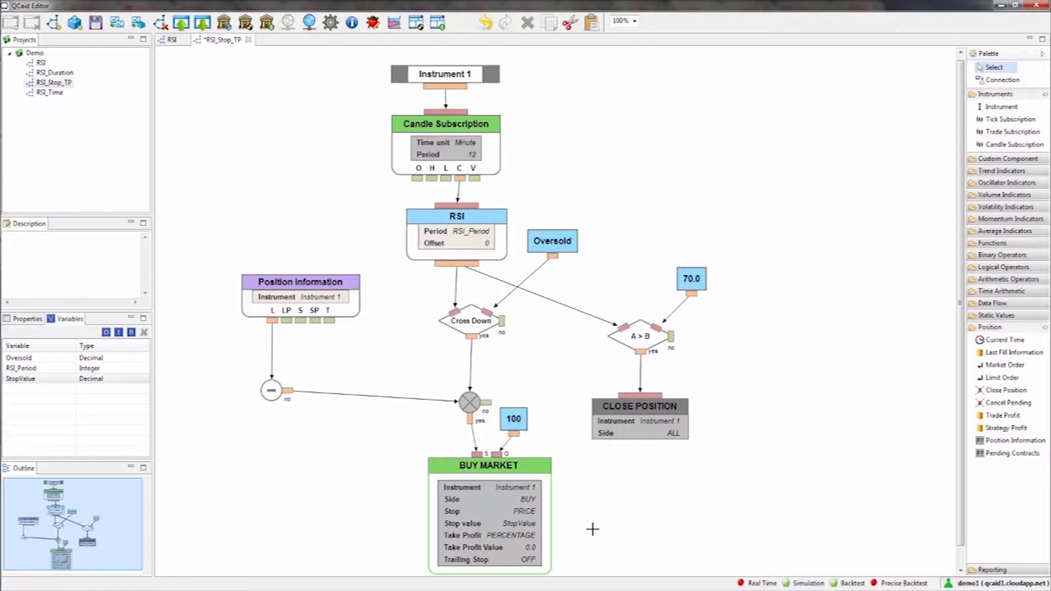
left_click(534, 547)
type("2")
left_click(591, 543)
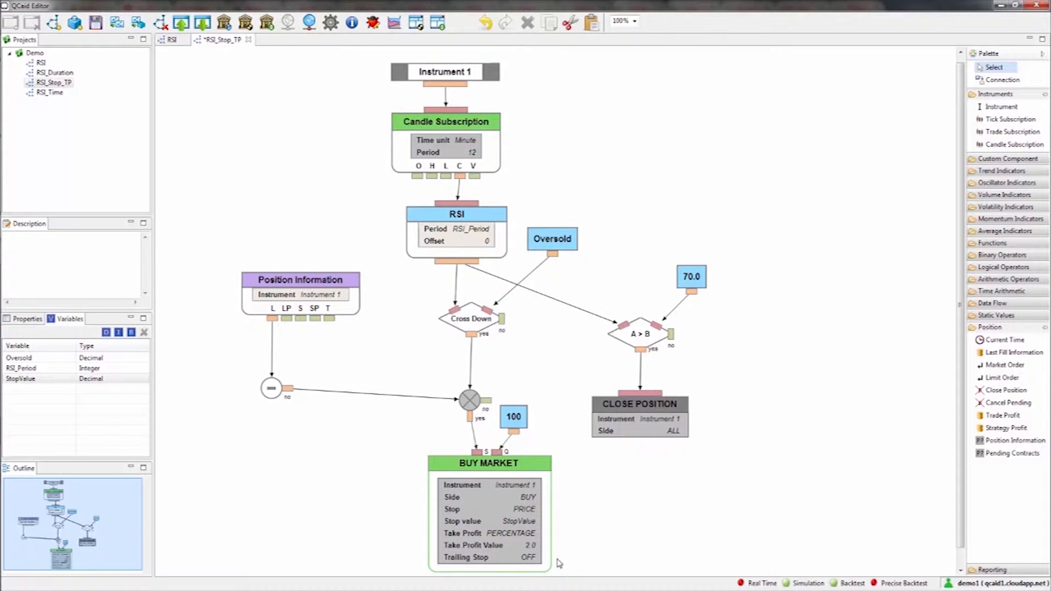
- Set the Trailing Stop type of the BUY MARKET block to PERCENTAGE
scroll(568, 555, "down", 1)
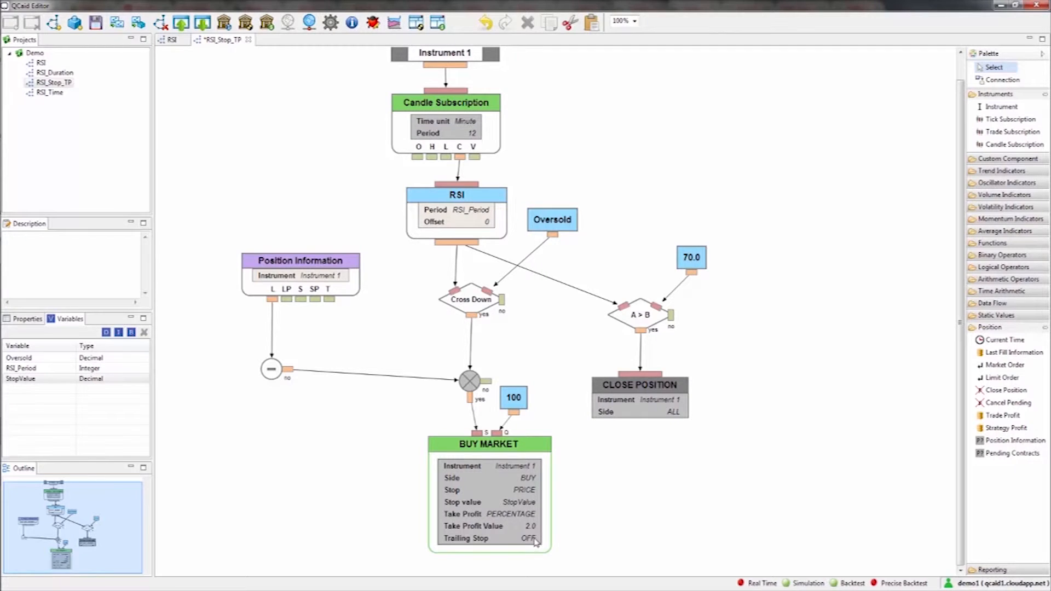
left_click(534, 538)
left_click(535, 538)
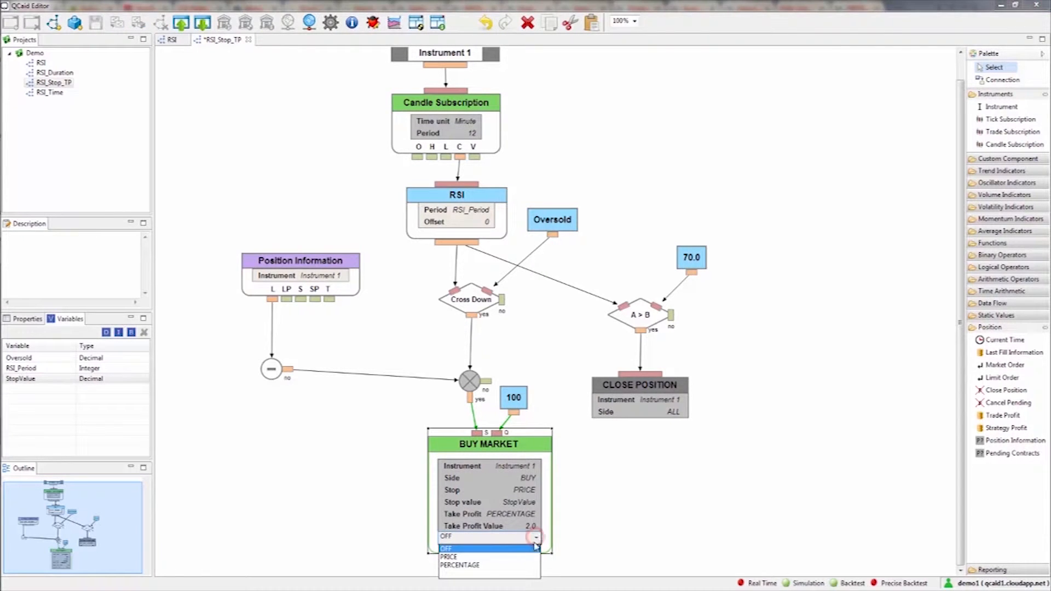
left_click(530, 565)
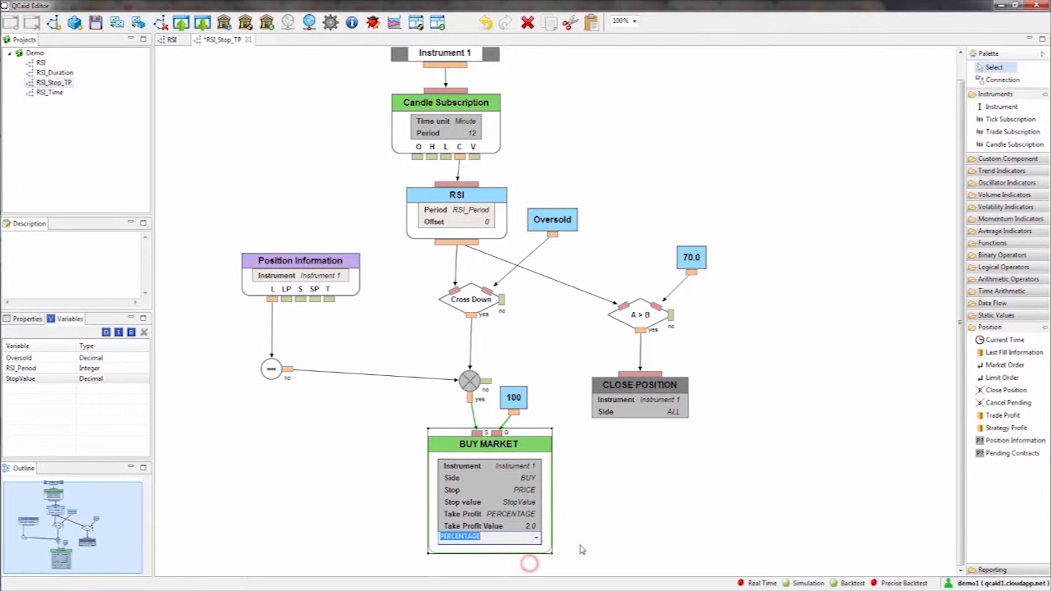
left_click(580, 546)
scroll(592, 529, "down", 1)
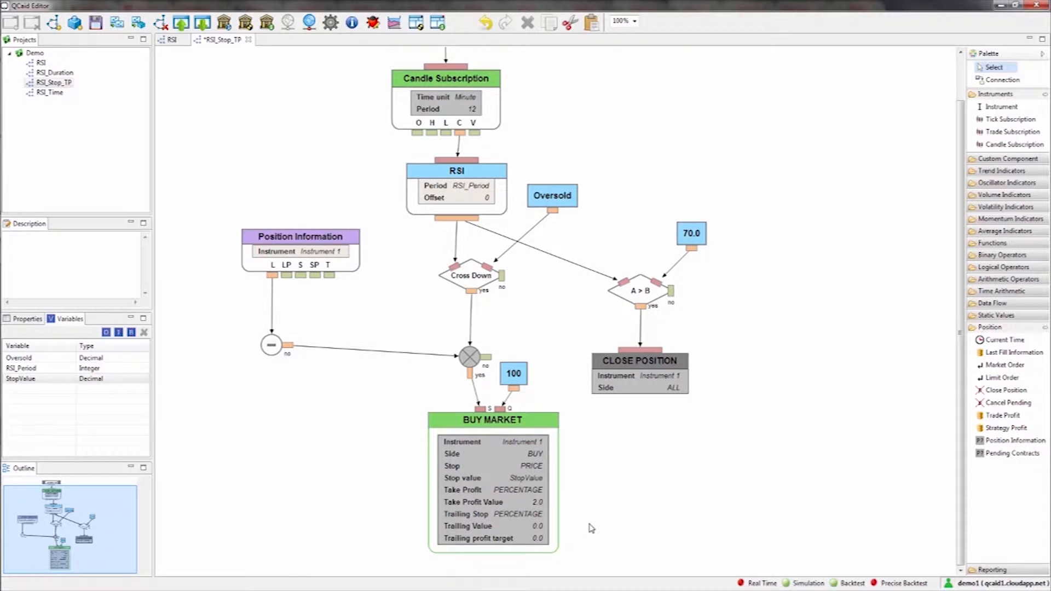
- Set the BUY MARKET block's trailing profit target to 1 and its trailing value to 30
left_click(542, 538)
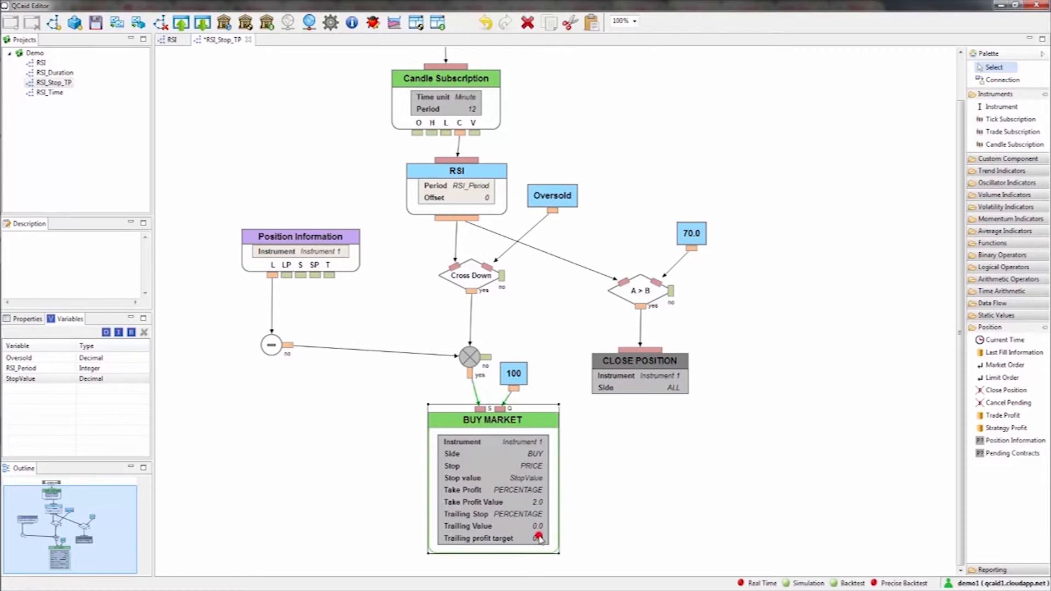
left_click(542, 538)
type("1")
left_click(586, 526)
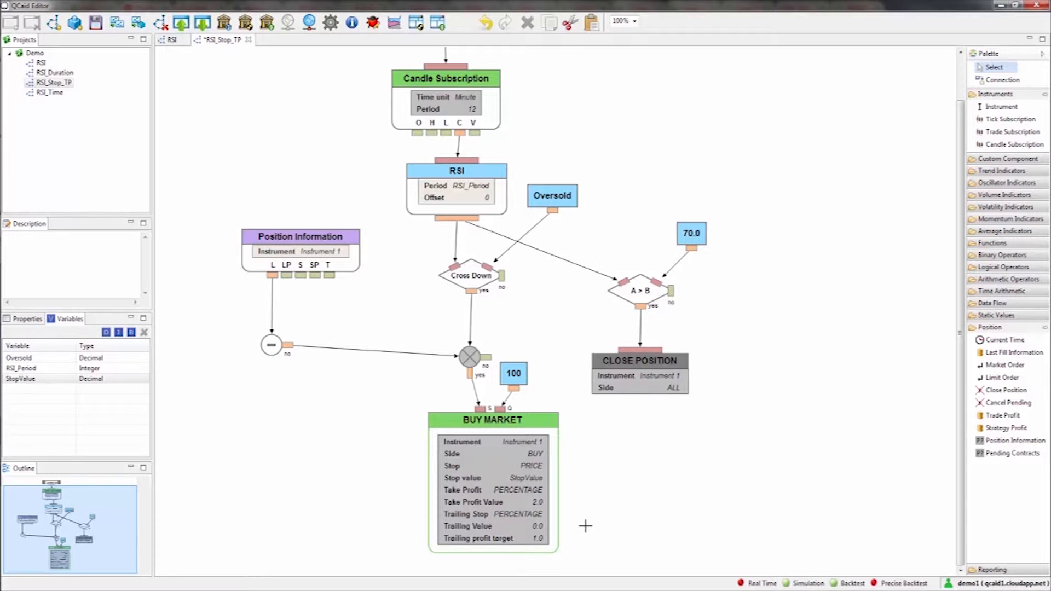
left_click(541, 526)
left_click(541, 526)
type("30")
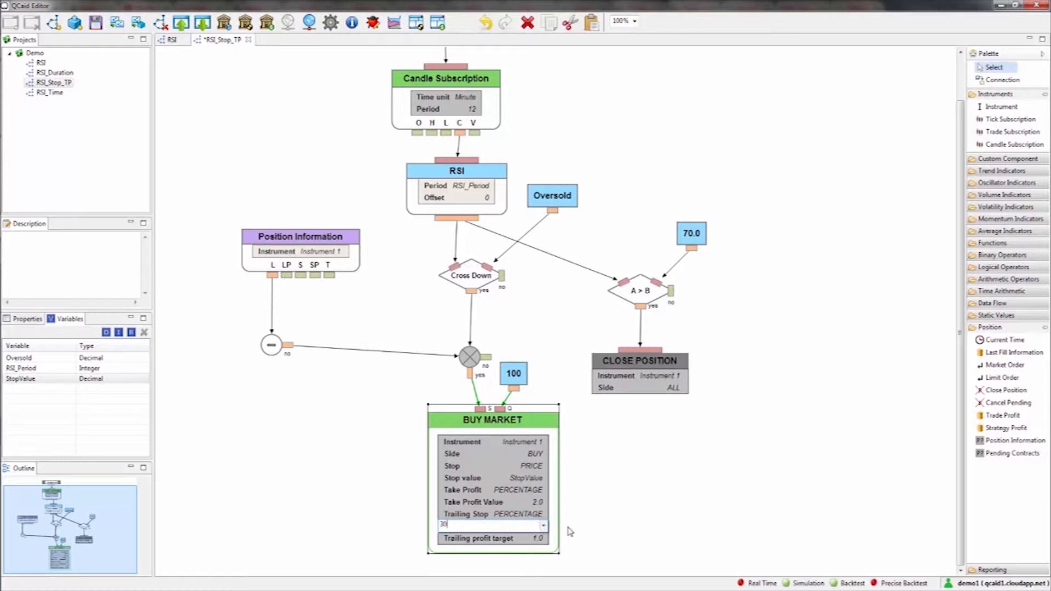
left_click(595, 519)
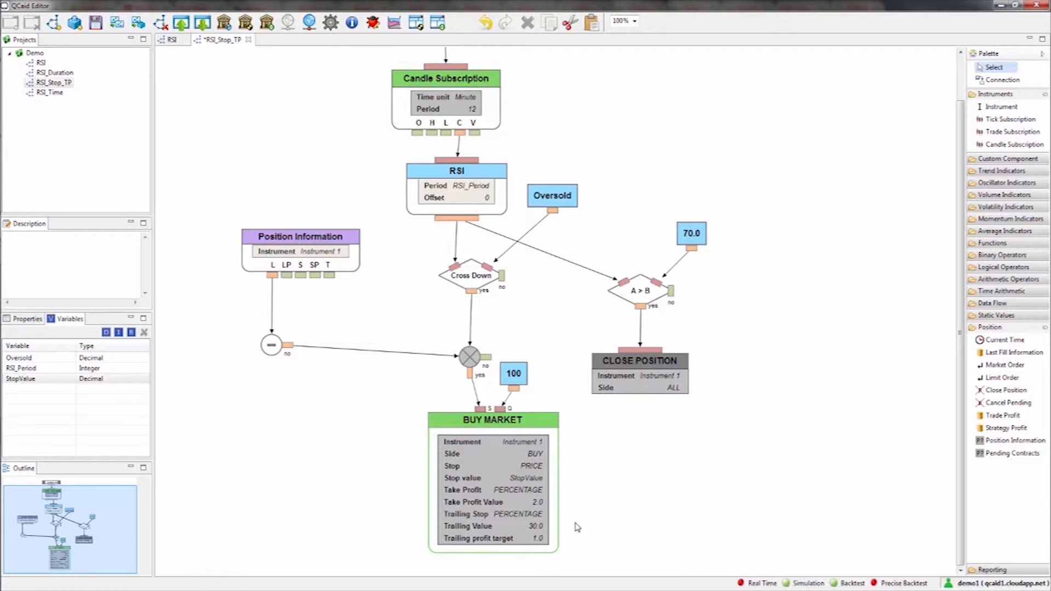
- Shift the entire strategy diagram to the left to free canvas space beside the CLOSE POSITION branch
scroll(690, 140, "up", 2)
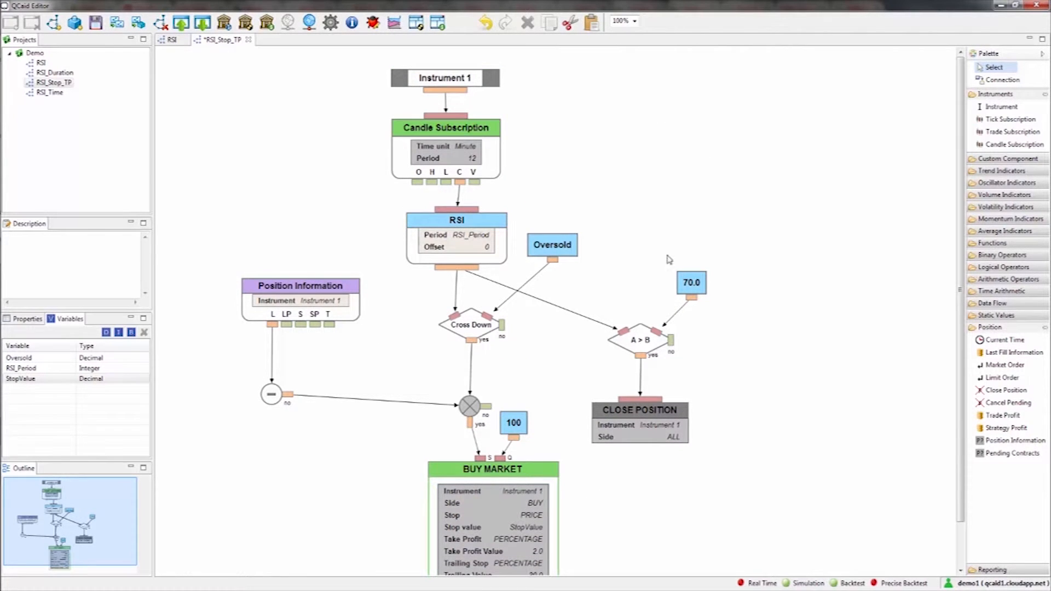
left_click_drag(781, 59, 243, 588)
left_click_drag(337, 294, 273, 291)
left_click(519, 471)
left_click_drag(519, 472, 452, 472)
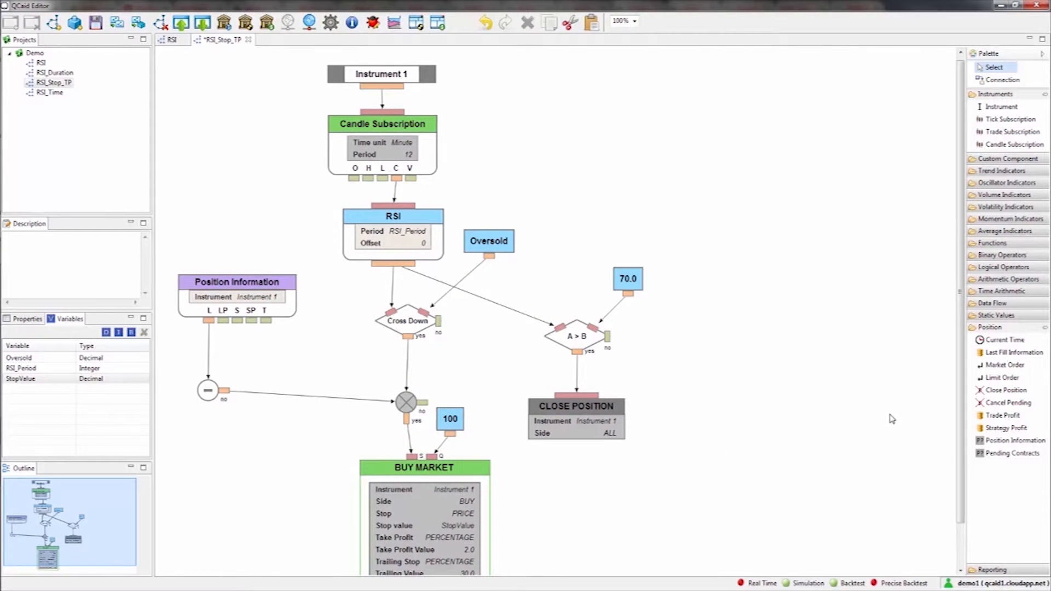
- Add a Trade Profit block and an ATR indicator in the empty canvas area above the CLOSE POSITION branch
left_click(1017, 416)
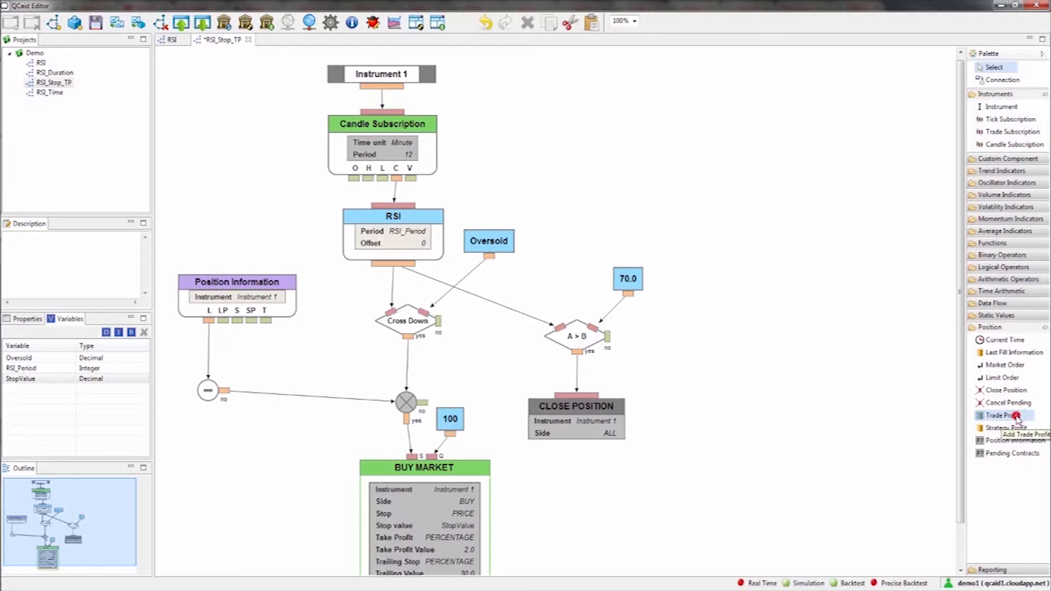
left_click(657, 143)
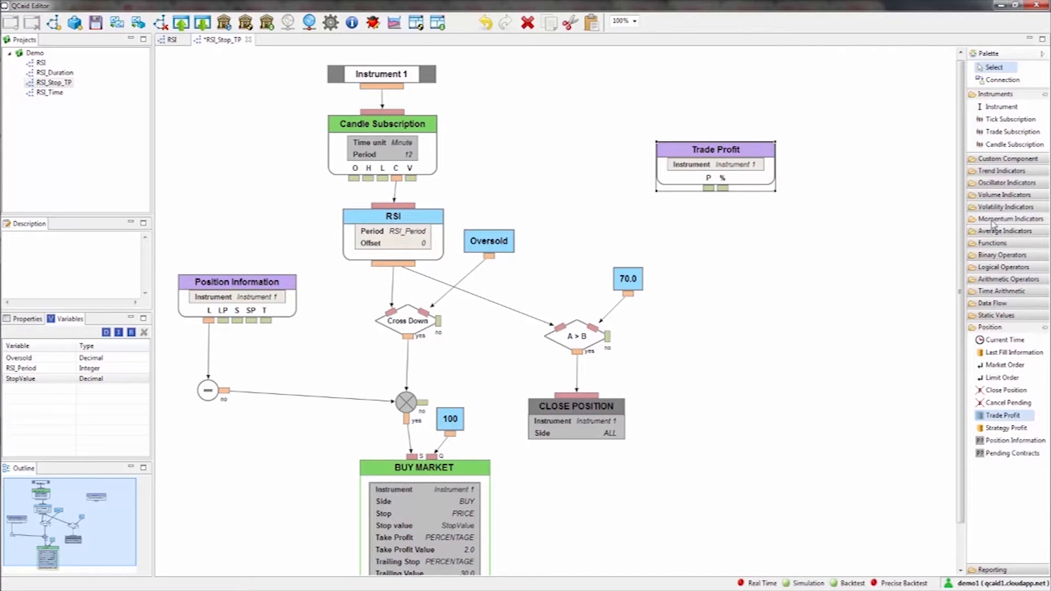
left_click(1003, 207)
left_click(994, 219)
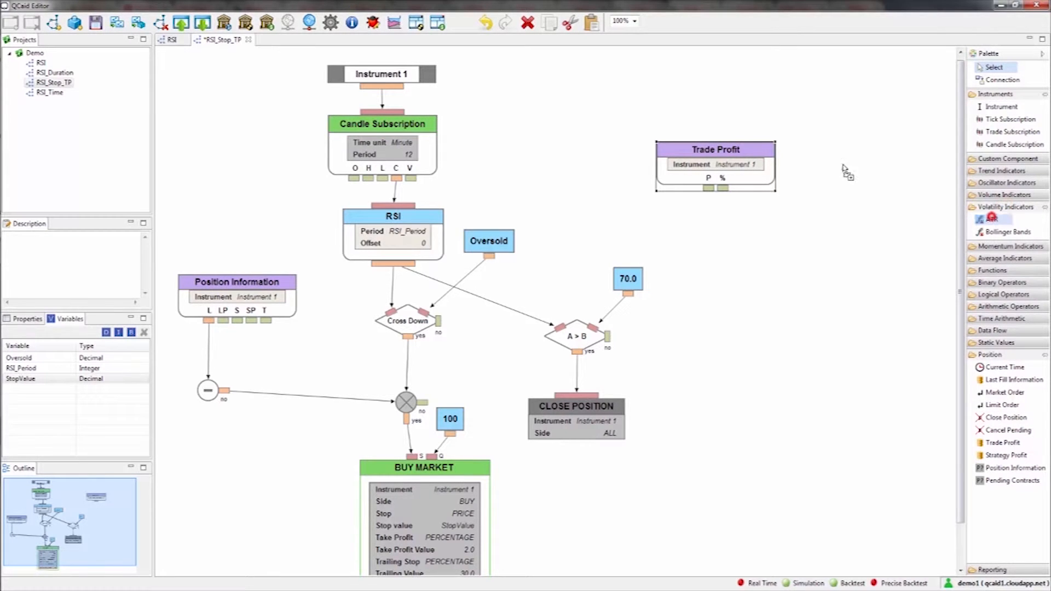
left_click(808, 143)
- Space out the Trade Profit and ATR blocks and lower both to about the height of the RSI block
left_click_drag(735, 141, 699, 143)
left_click(851, 160)
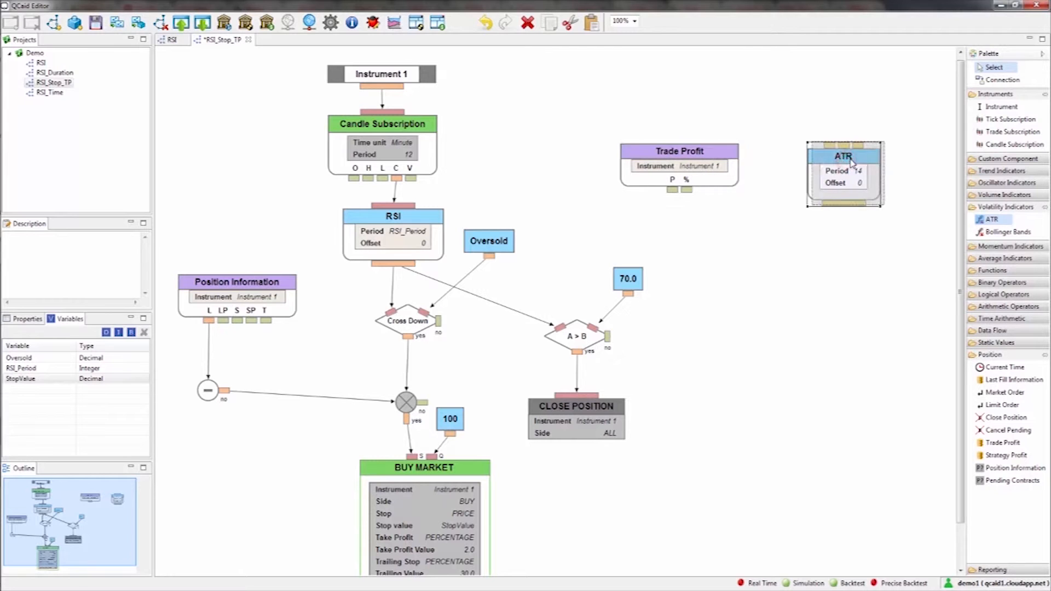
left_click_drag(852, 163, 865, 200)
left_click(698, 154)
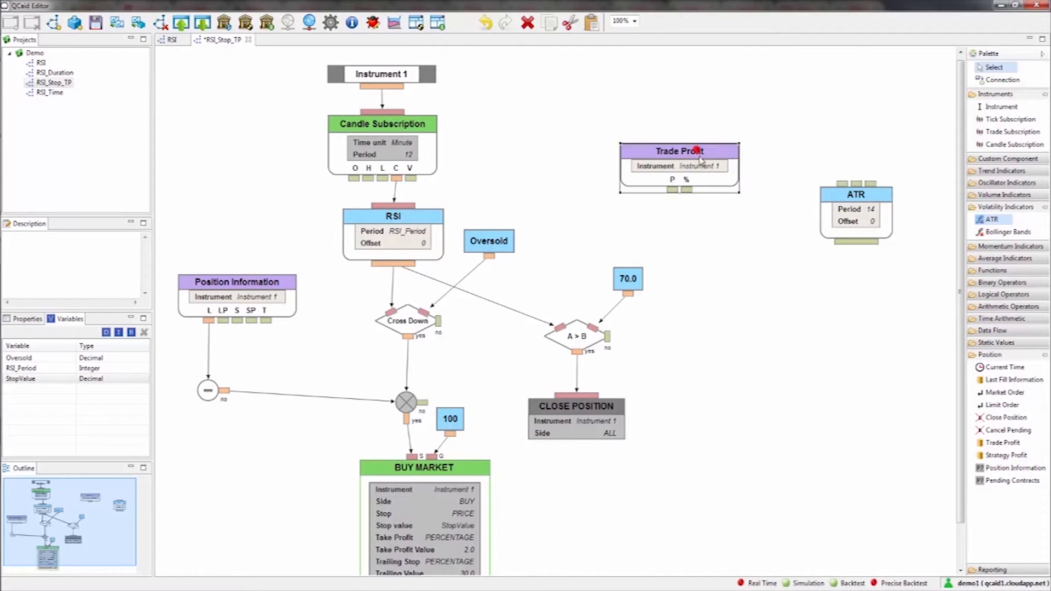
left_click_drag(701, 159, 715, 203)
- Move the Instrument 1 and Candle Subscription blocks toward the ATR, and connect the H, L and C outputs to the ATR inputs
left_click_drag(484, 60, 324, 189)
left_click_drag(386, 144, 573, 115)
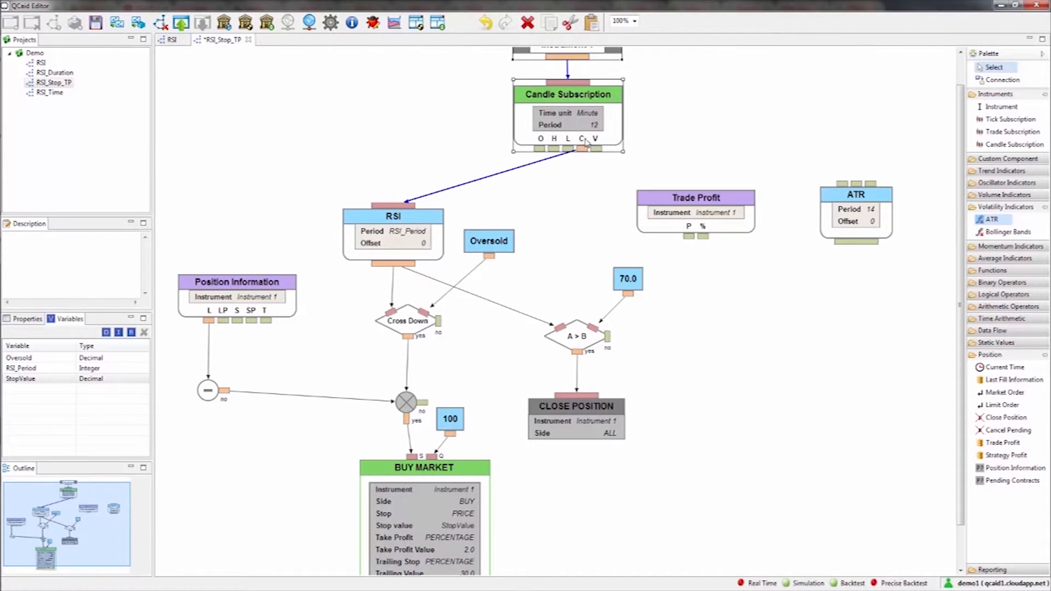
left_click(598, 150)
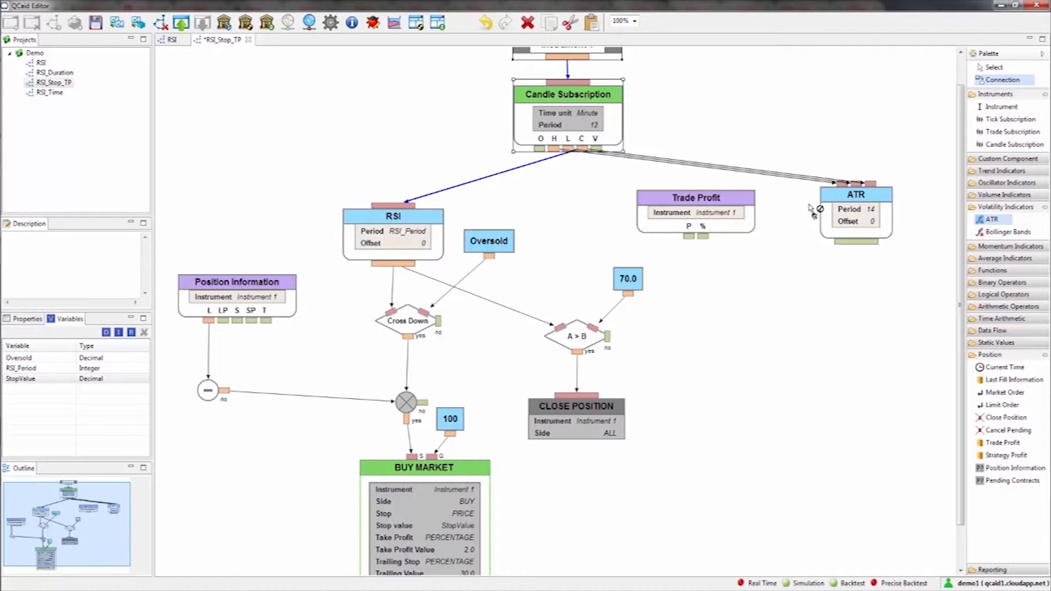
- Add a Position Information block above the area between Trade Profit and ATR, and a Product operator below Trade Profit
left_click(1016, 468)
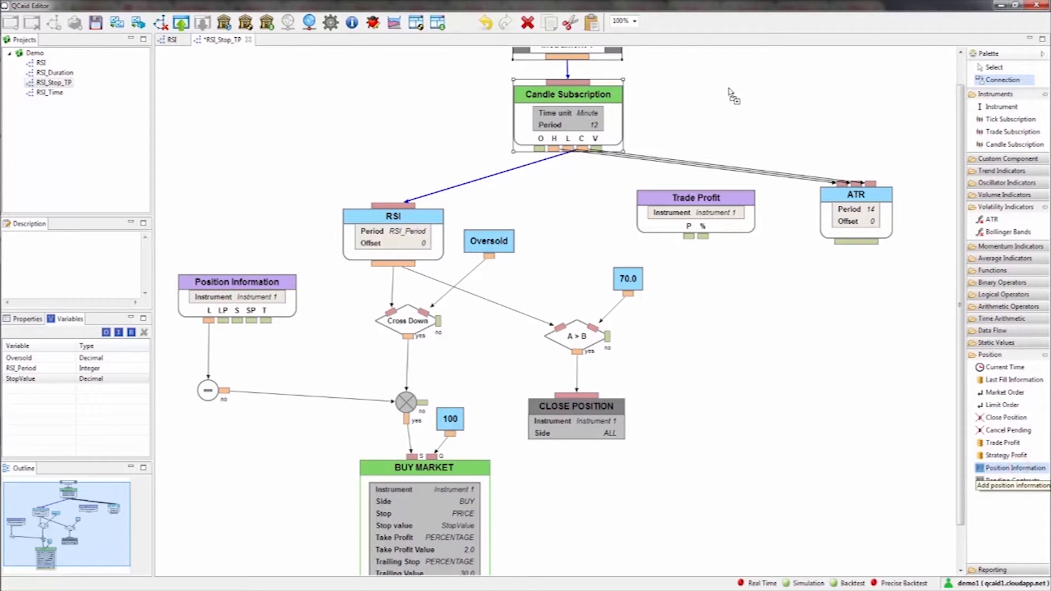
left_click(749, 115)
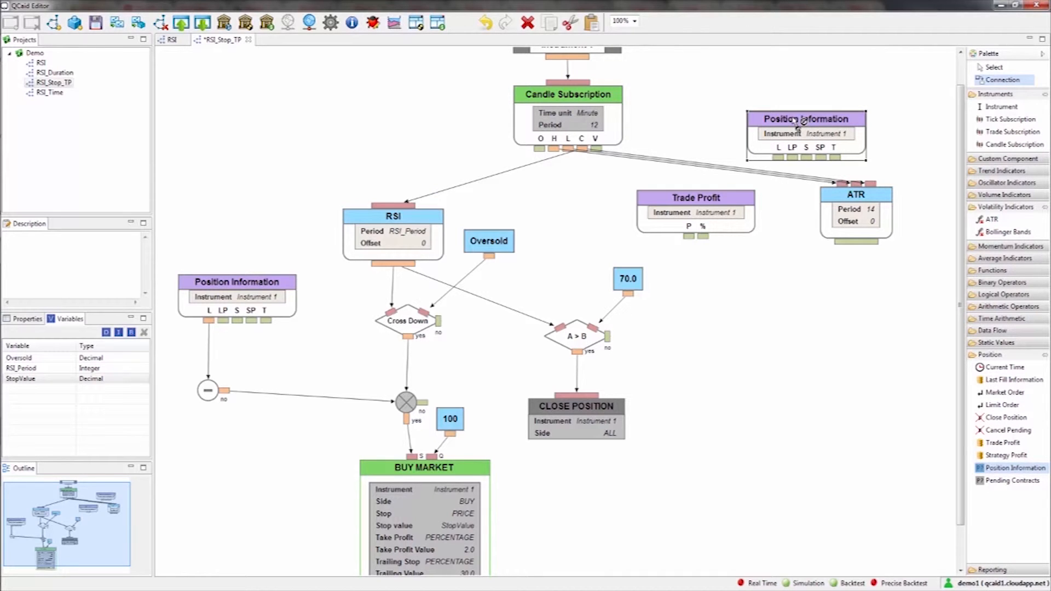
left_click(998, 319)
left_click(1007, 307)
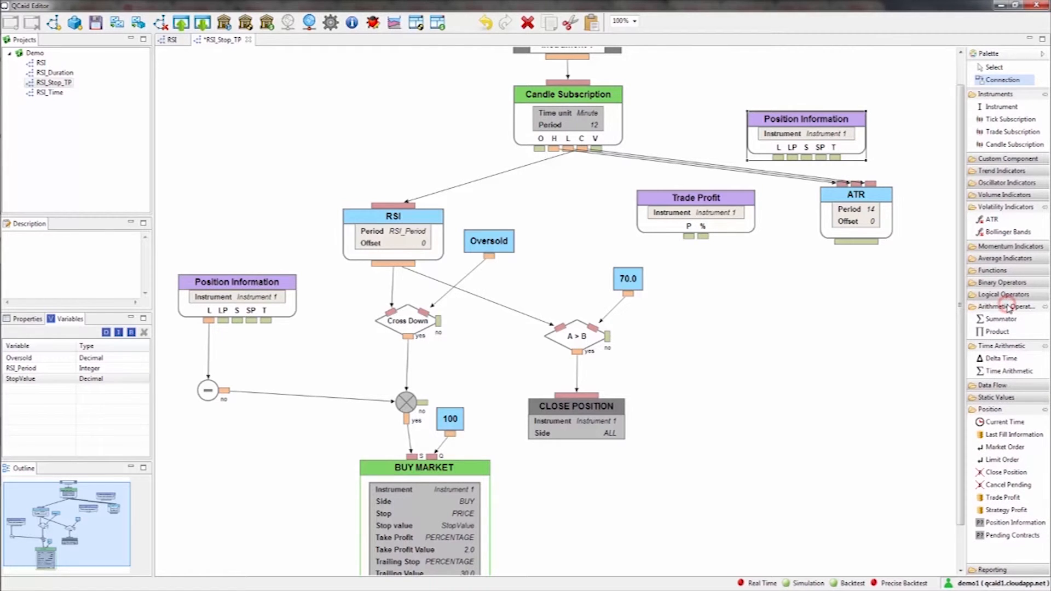
left_click_drag(999, 332, 703, 268)
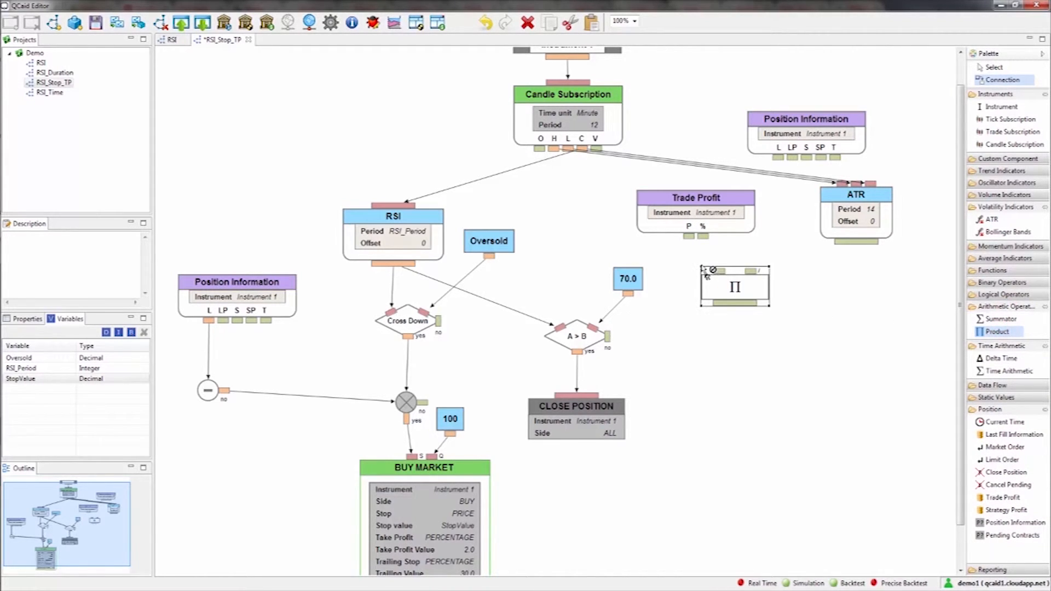
- Connect Trade Profit's P output to the Product's multiply input and the new Position Information's LP output to its divide input
left_click(686, 236)
left_click(719, 272)
left_click(793, 156)
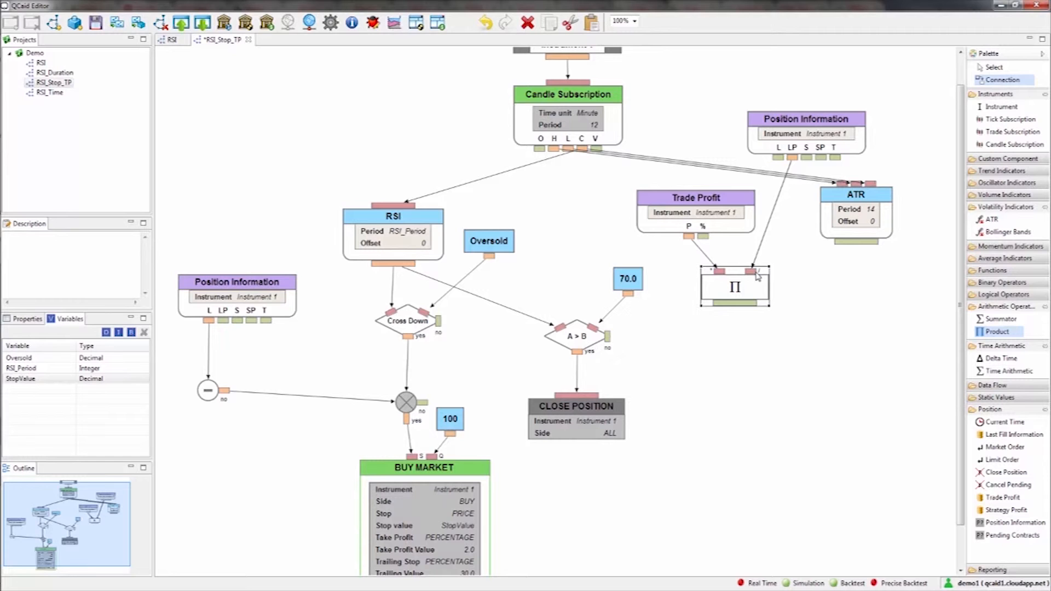
- Add a second Product operator below the ATR and connect the ATR output to its multiply input
left_click(1004, 333)
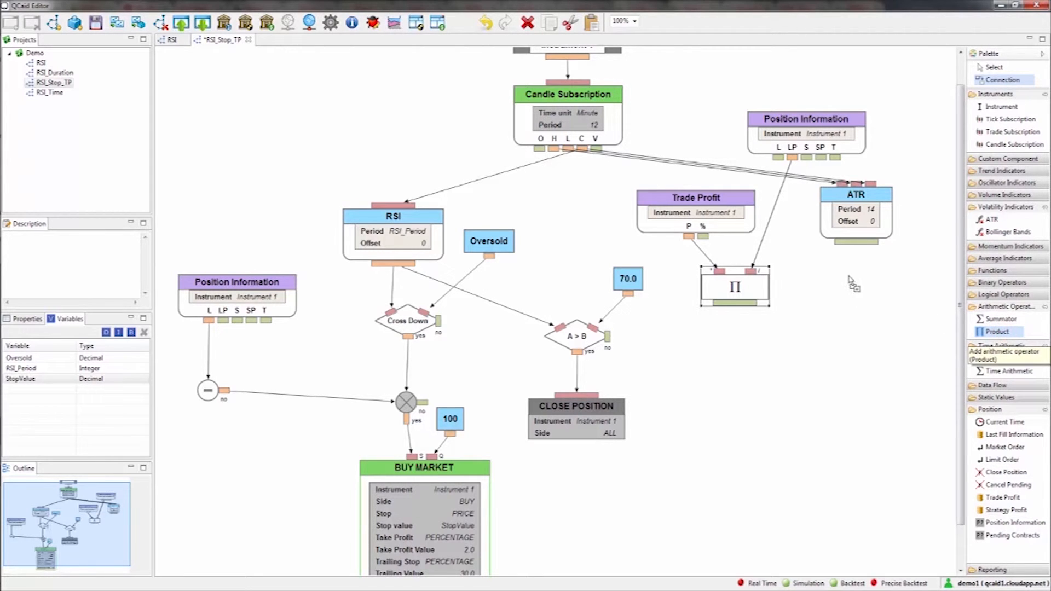
left_click(848, 276)
left_click(858, 241)
left_click(867, 281)
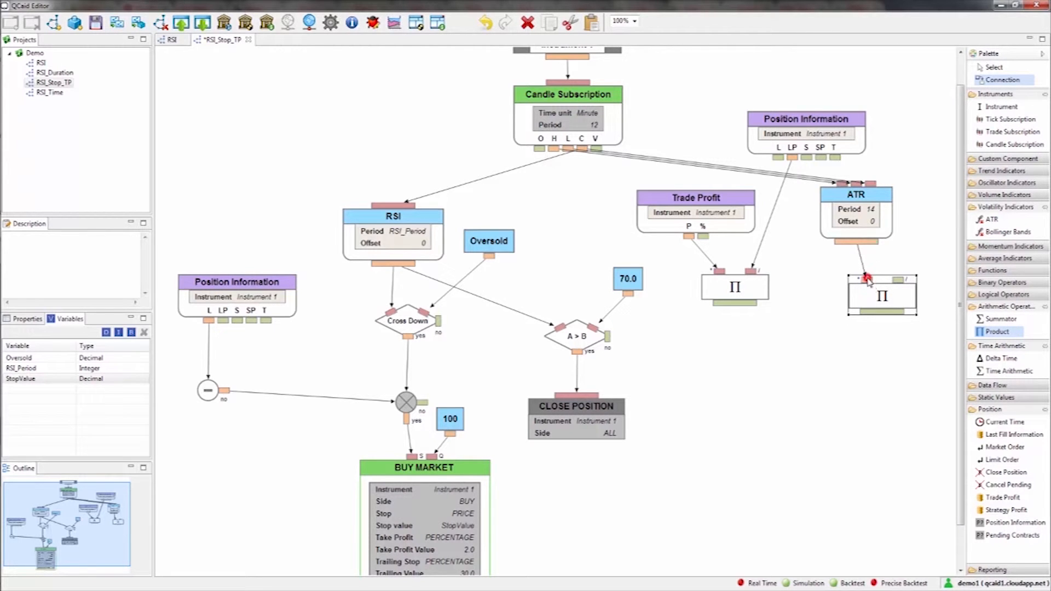
- Add a decimal static value of 2.0 beside the ATR and connect it to the second Product's multiply input
left_click(996, 397)
left_click(1006, 423)
left_click(905, 220)
left_click(917, 248)
left_click(869, 279)
type("2.0")
left_click(913, 337)
- Shift the second Product and the ATR block slightly toward the Trade Profit block
left_click_drag(901, 298, 873, 294)
left_click(849, 201)
left_click_drag(850, 201, 832, 209)
left_click(854, 347)
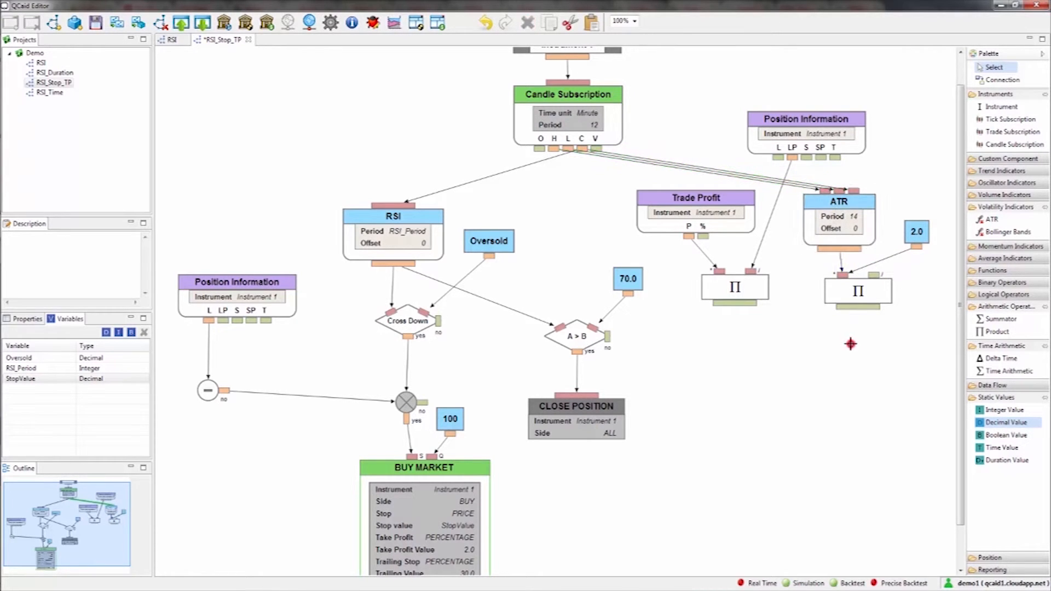
- Add a Greater operator below the two Product operators and connect their outputs to its A and B inputs
left_click(1001, 282)
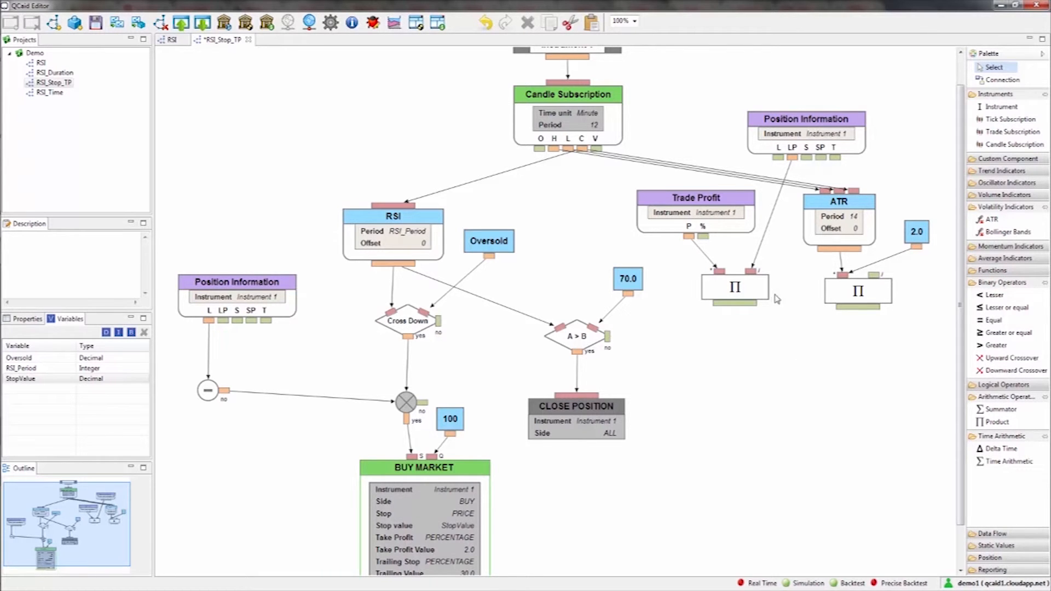
left_click(997, 346)
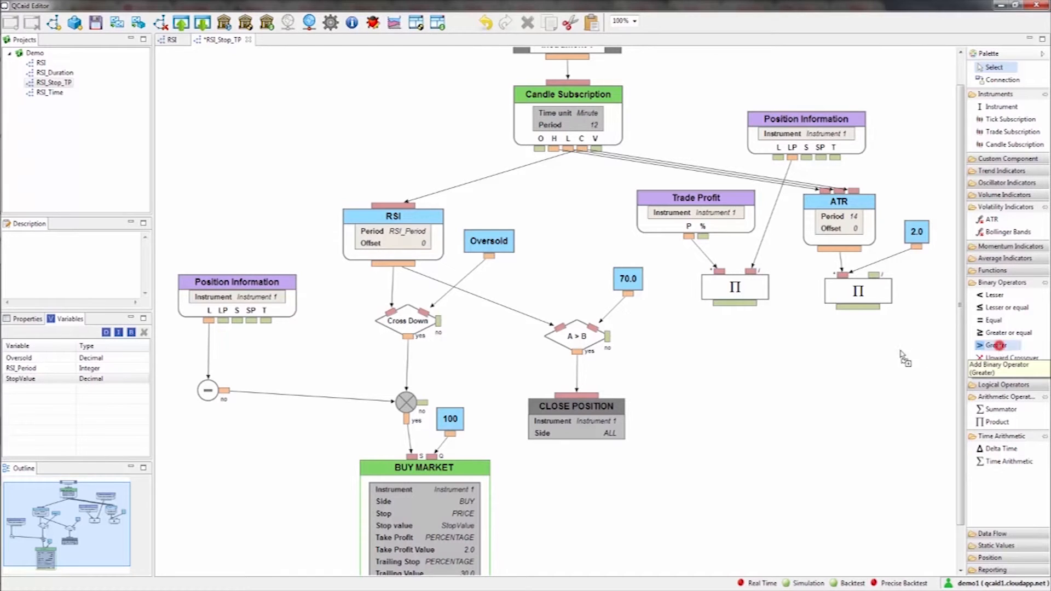
left_click(774, 333)
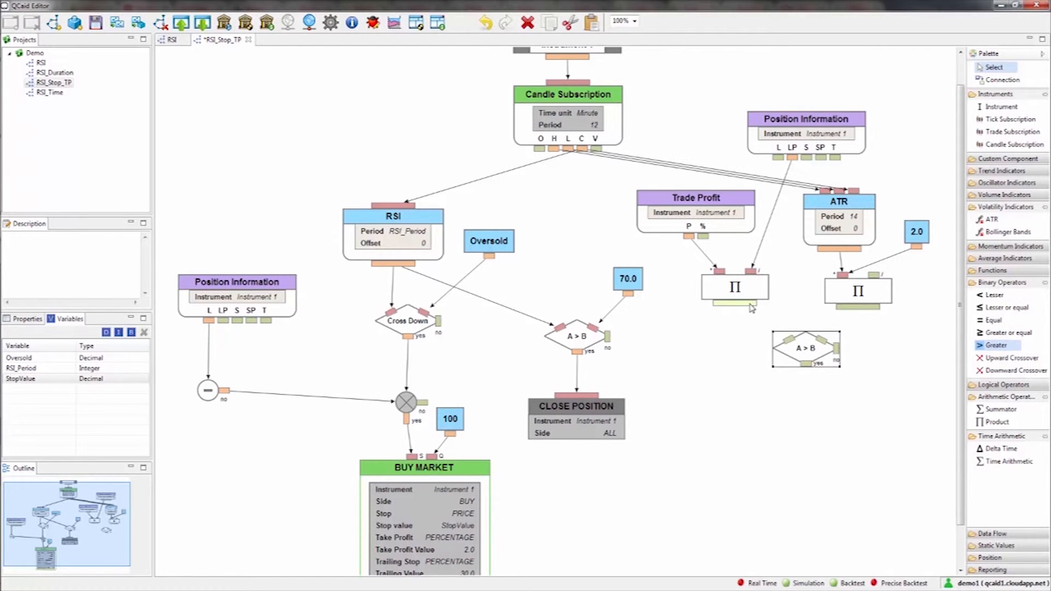
mouse_move(751, 309)
left_mouse_down()
mouse_move(782, 336)
mouse_move(824, 339)
mouse_move(852, 314)
left_mouse_up()
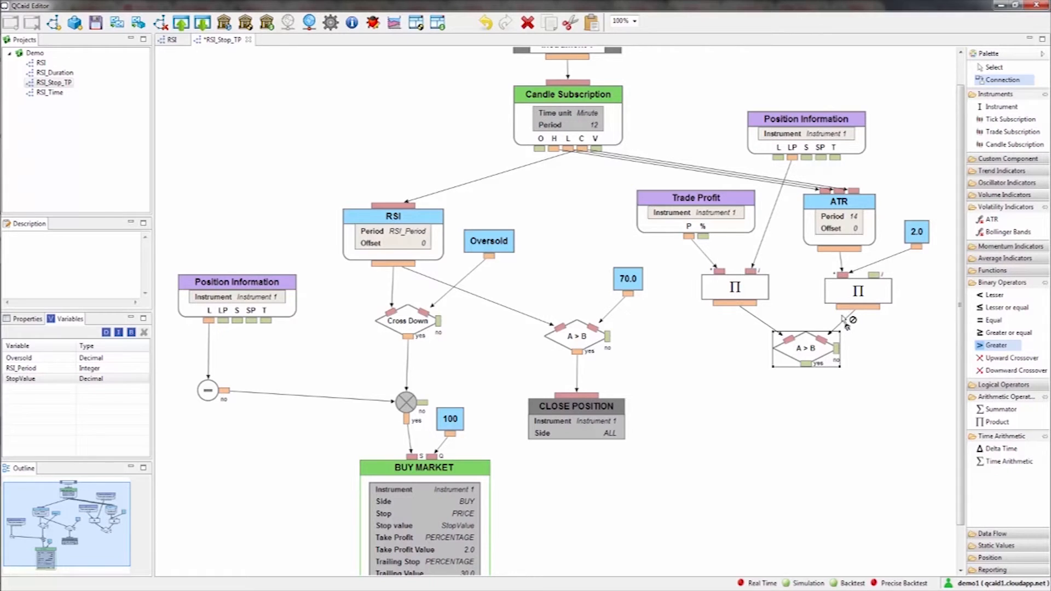
key("Escape")
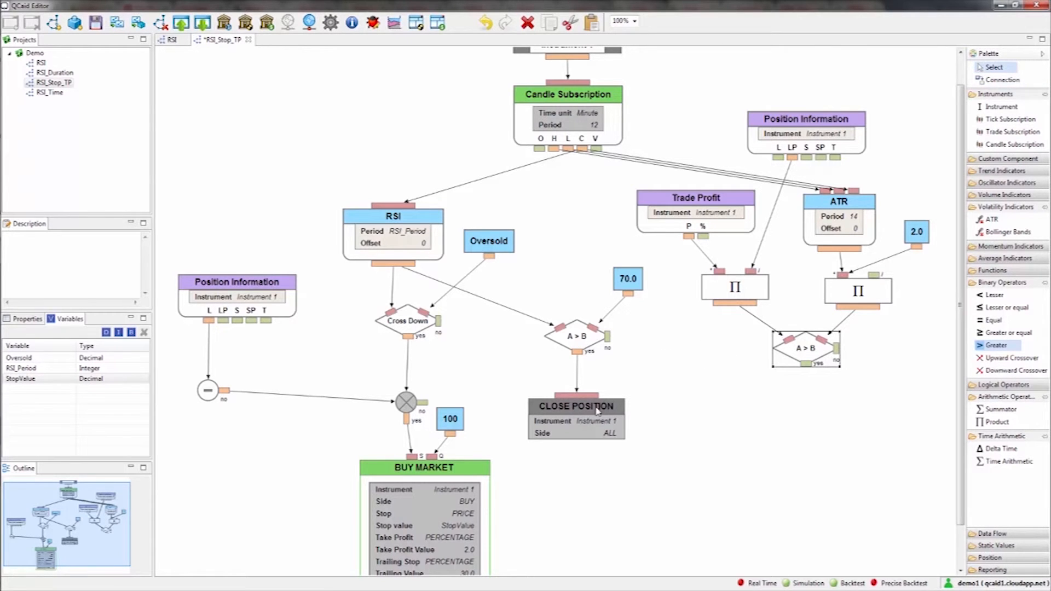
- Move the CLOSE POSITION block lower on the canvas and delete its connection from the RSI A > B comparison
left_click_drag(589, 407, 661, 495)
left_click(635, 463)
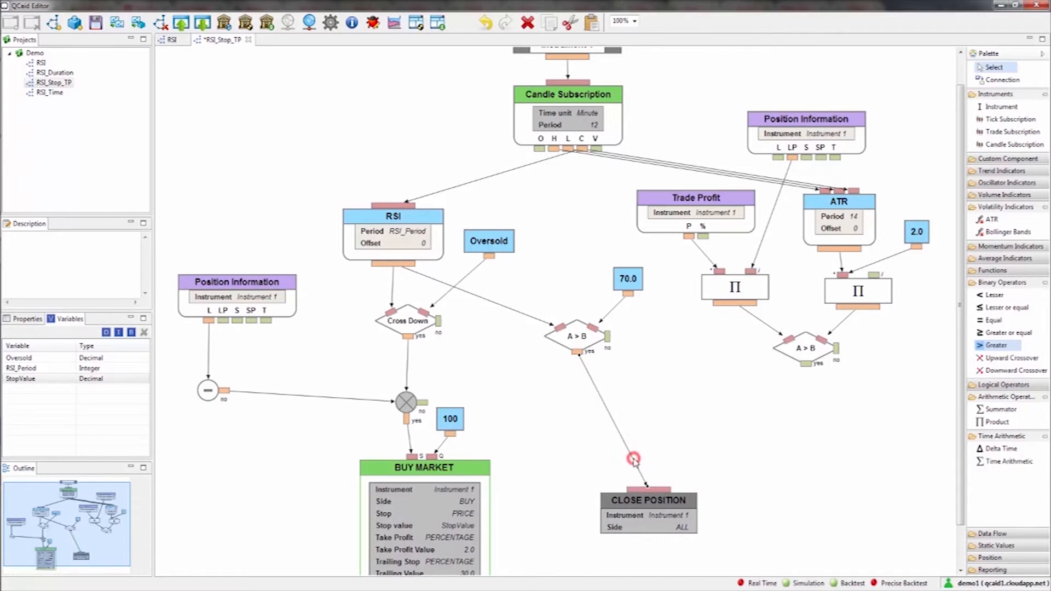
key("Delete")
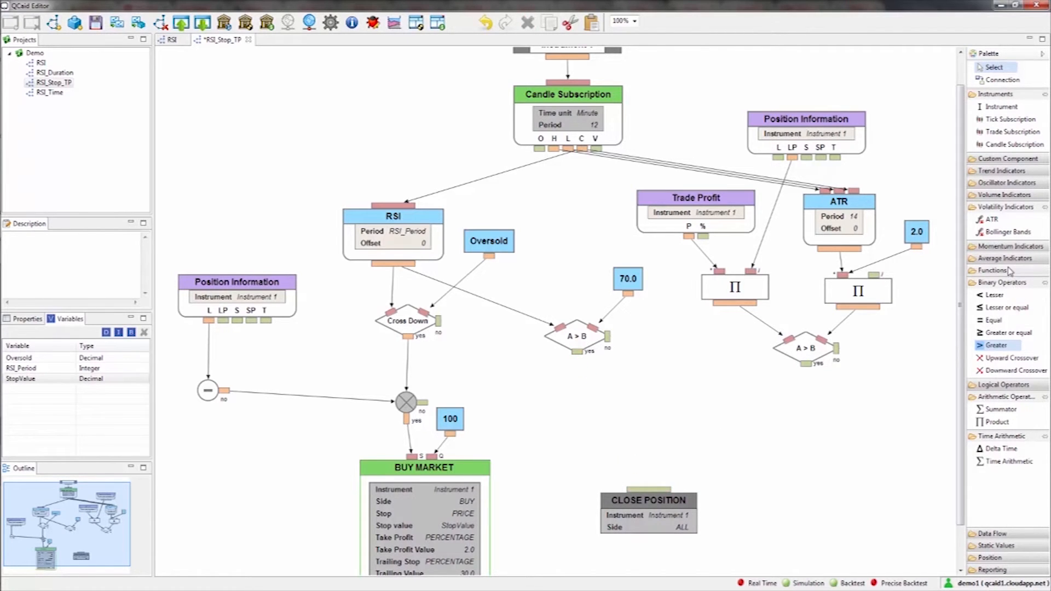
- Add an OR operator above CLOSE POSITION, fed by both A > B yes outputs, with its yes output connected to CLOSE POSITION
left_click(1018, 385)
left_click(990, 410)
left_click(641, 435)
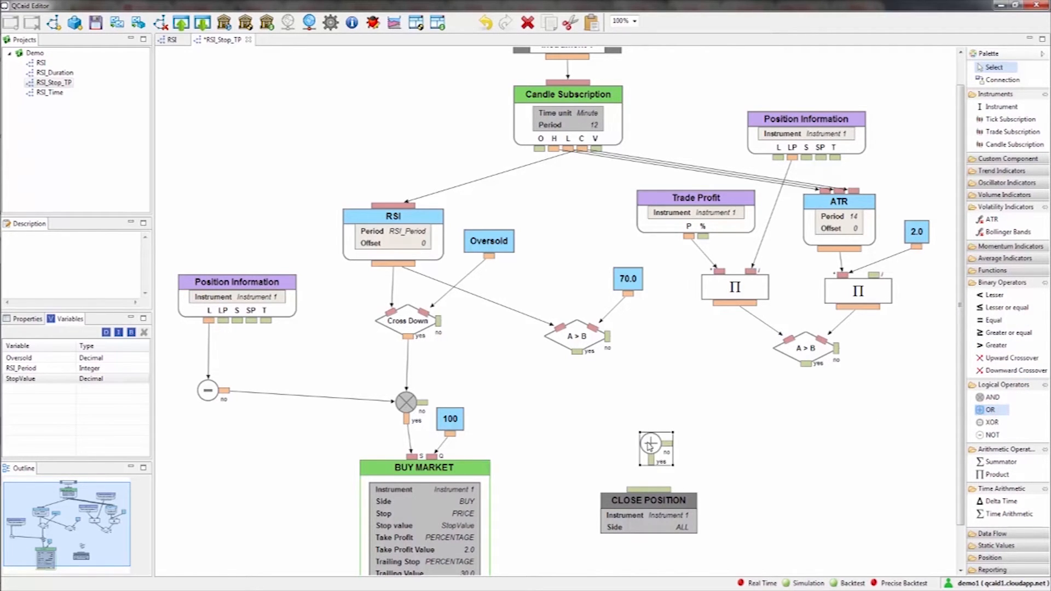
left_click_drag(578, 352, 646, 438)
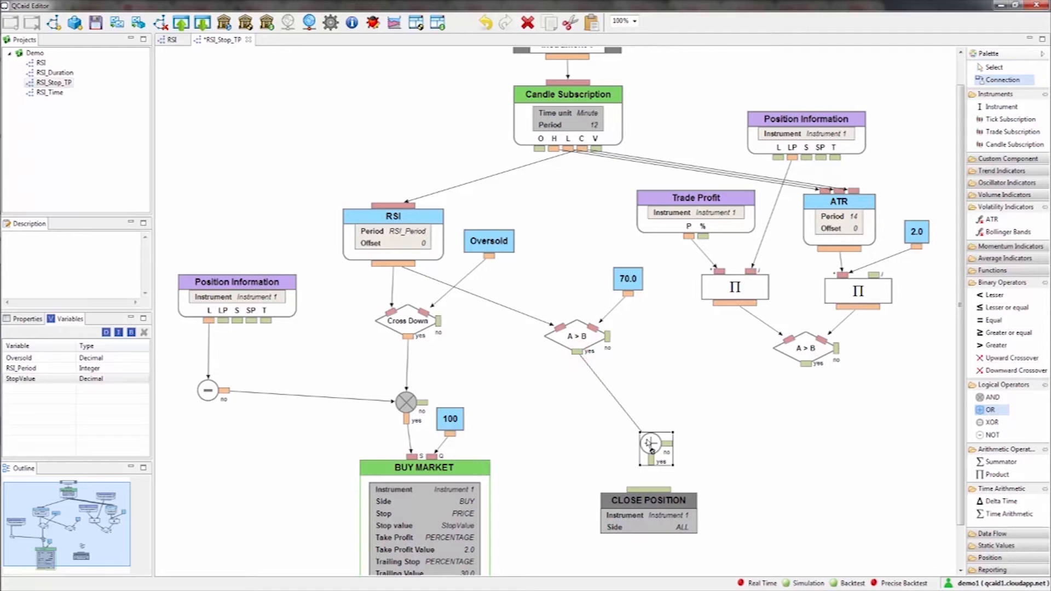
left_click_drag(806, 364, 651, 489)
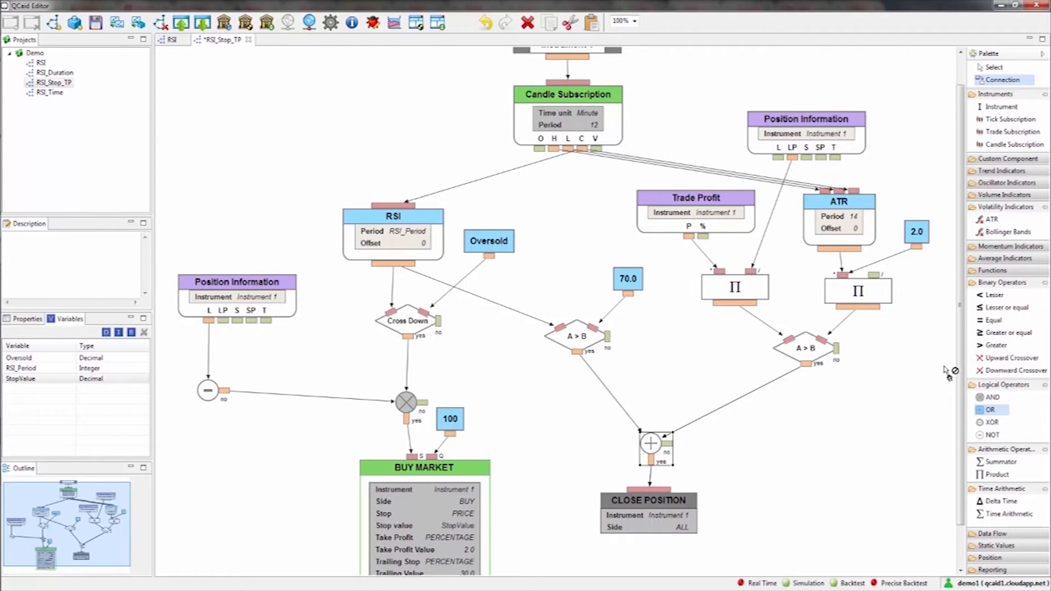
- Add a third Product operator beside the one under the ATR
left_click(998, 474)
left_click(916, 274)
left_click(51, 533)
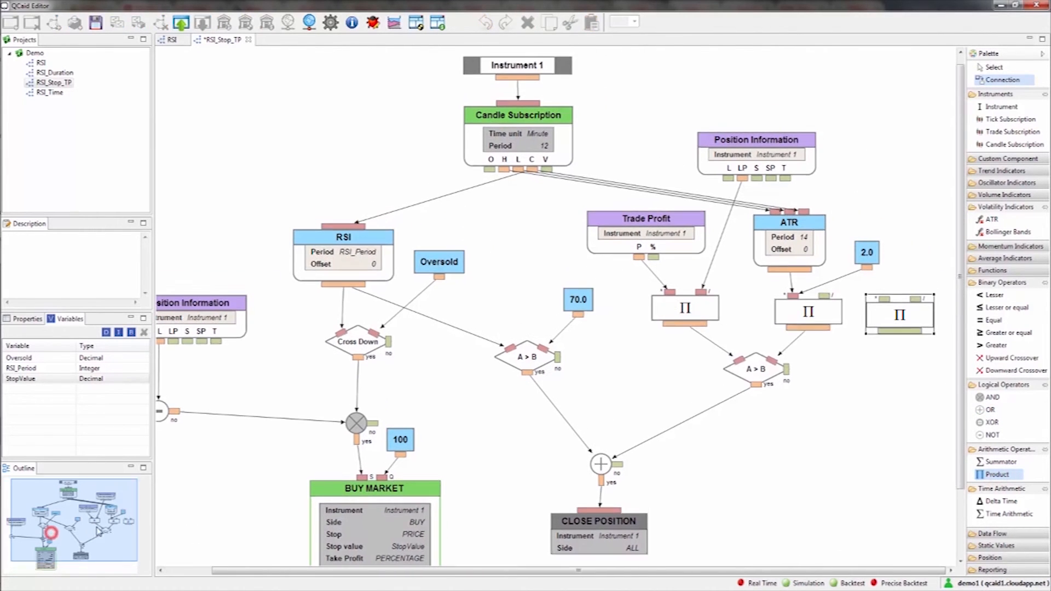
left_click_drag(97, 528, 107, 525)
- Shift the 2.0 value closer to the ATR, and connect the ATR output to the third Product's multiply input
left_click(868, 265)
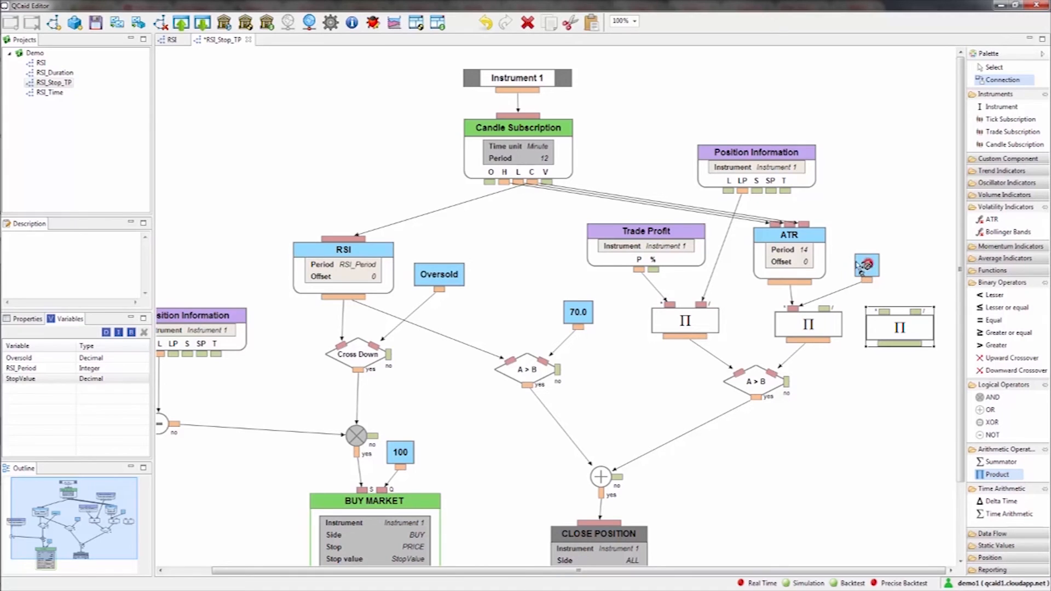
key("Escape")
left_click_drag(868, 267, 849, 271)
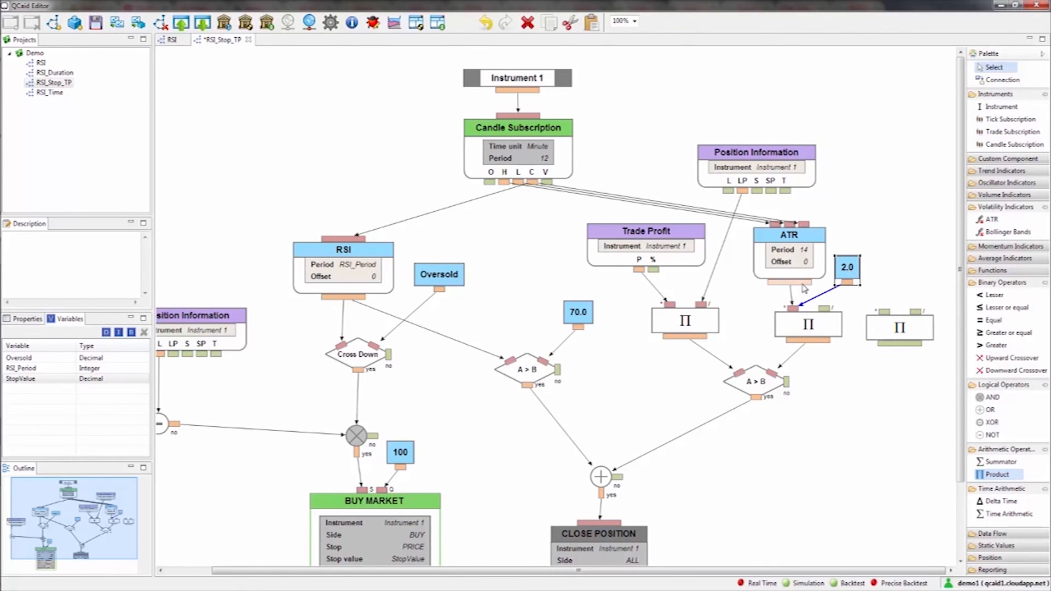
left_click_drag(803, 285, 885, 316)
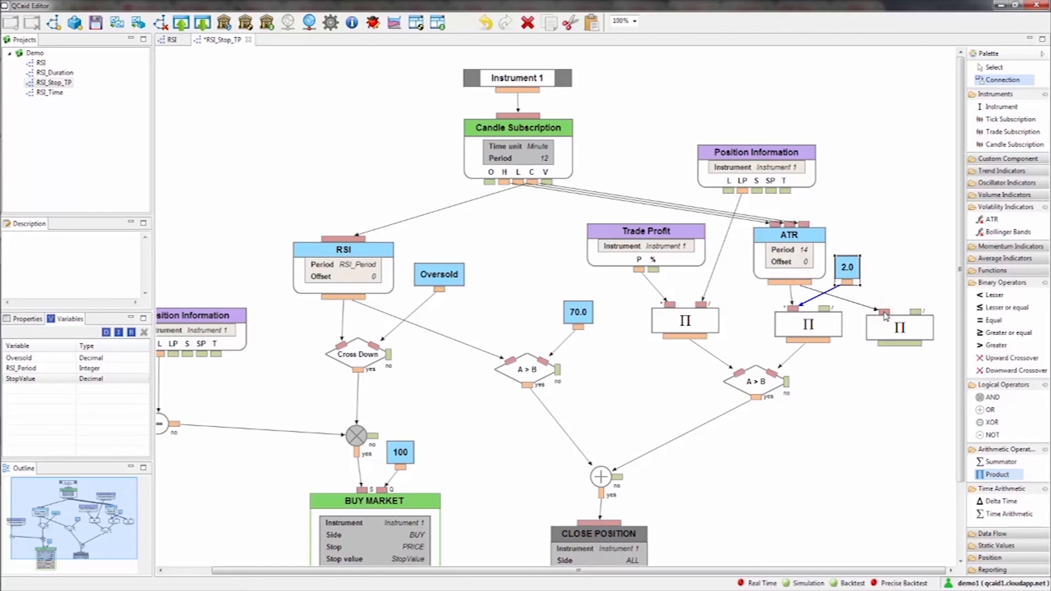
- Add a decimal static value of -1.5 above the third Product and connect it to that operator's multiply input
left_click(1013, 546)
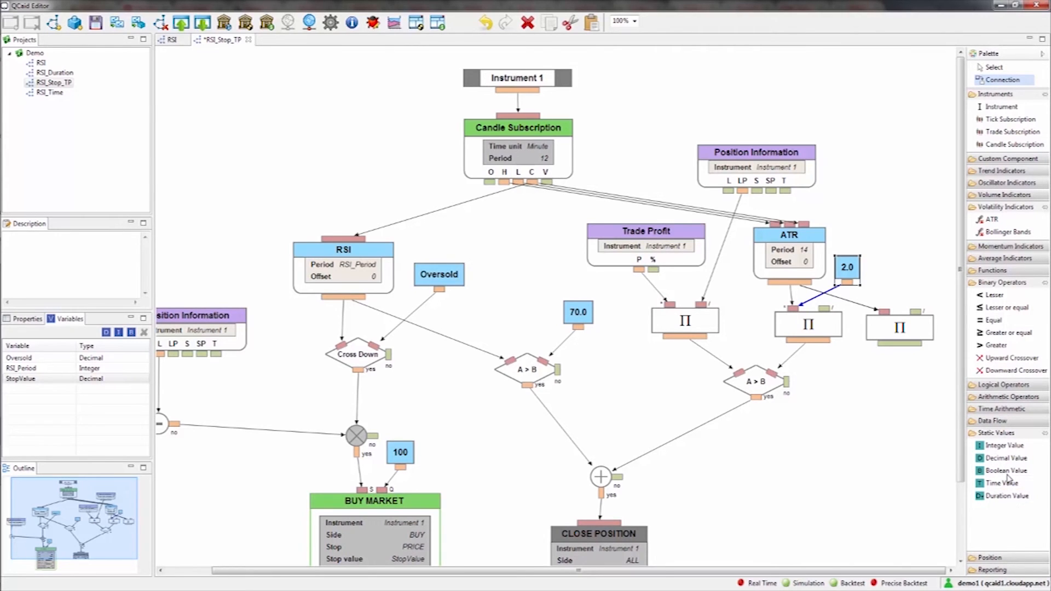
left_click_drag(1006, 459, 907, 279)
left_click(904, 277)
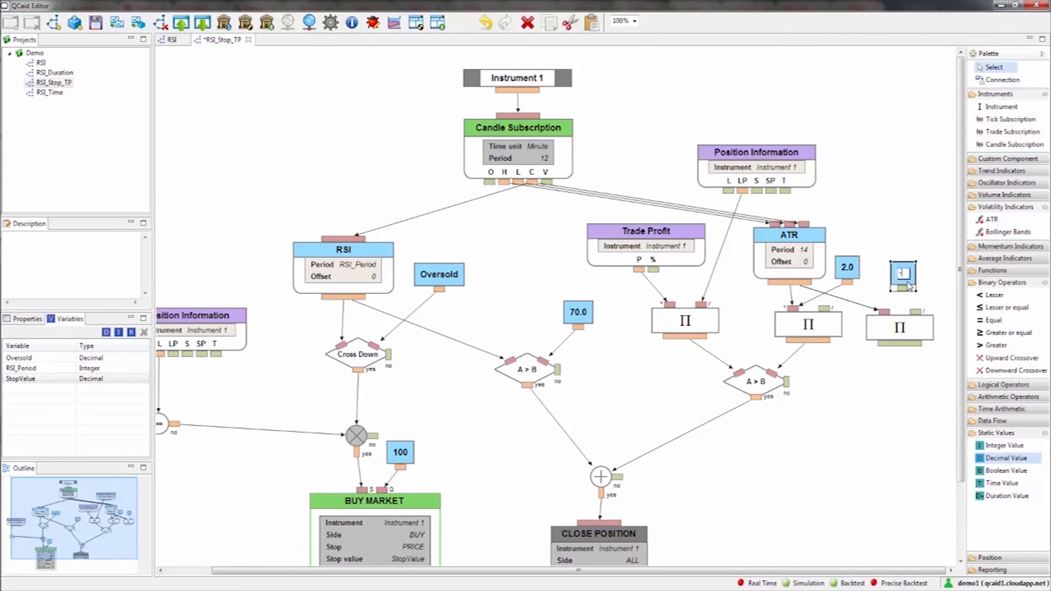
type("-1.5")
left_click(896, 223)
left_click_drag(904, 289, 891, 321)
left_click(891, 321)
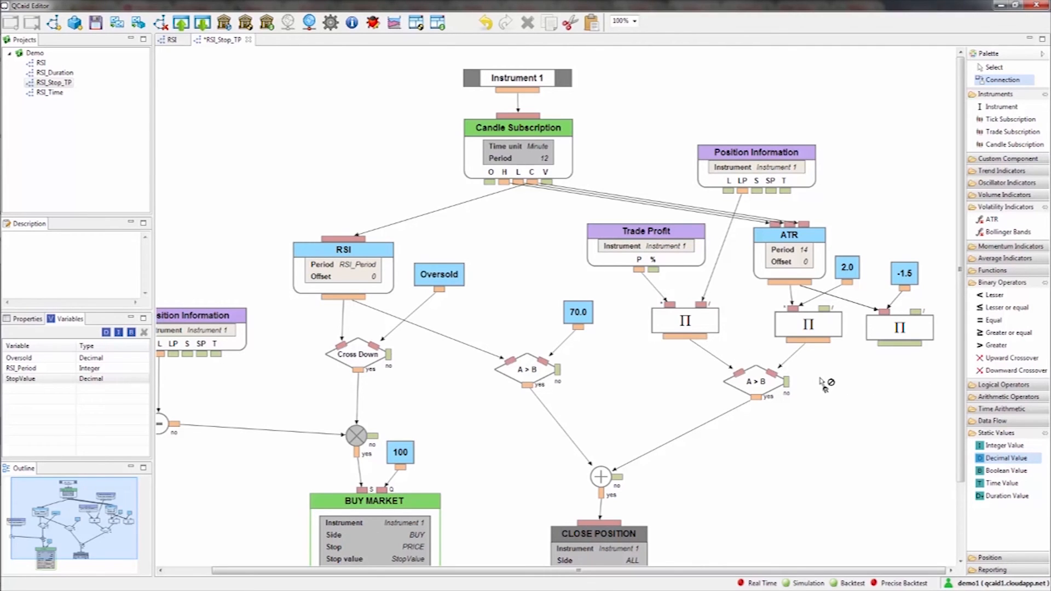
- Add a Lesser operator below the third Product, taking the Trade Profit Product as A and the third Product as B
left_click(995, 295)
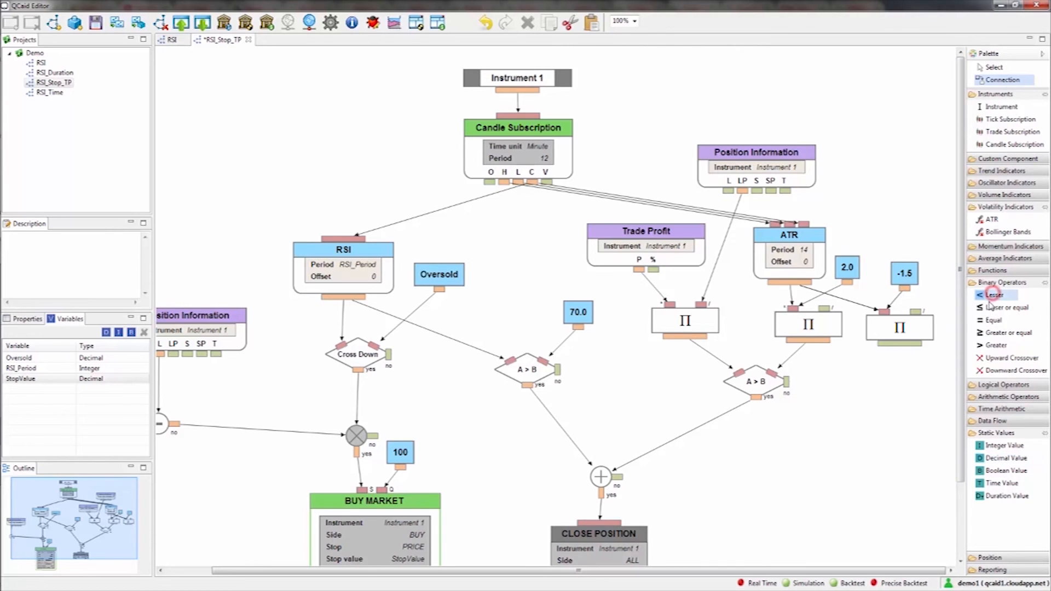
left_click(848, 389)
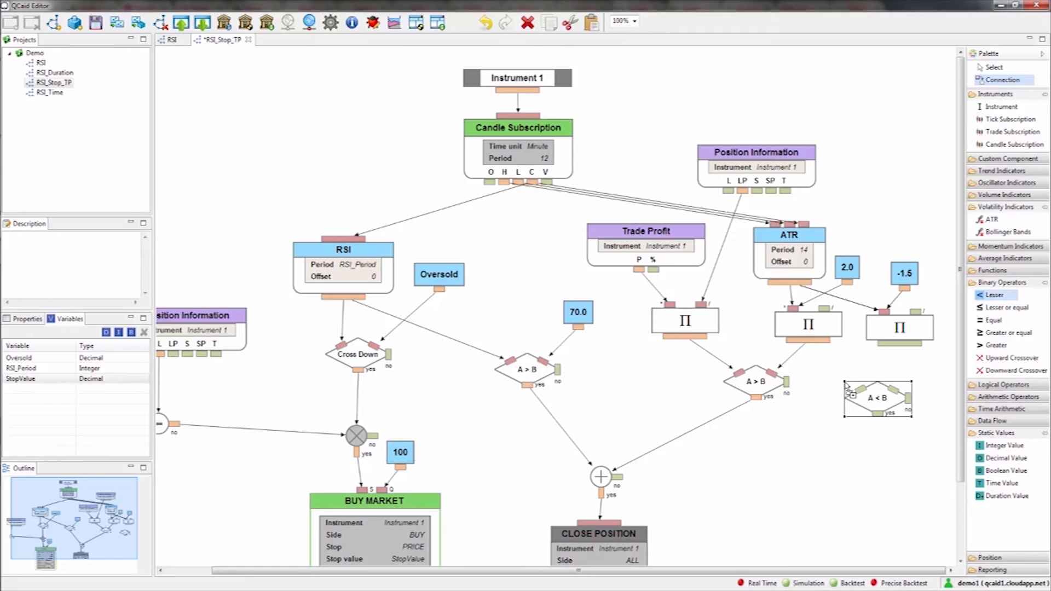
left_click(701, 338)
left_click(863, 387)
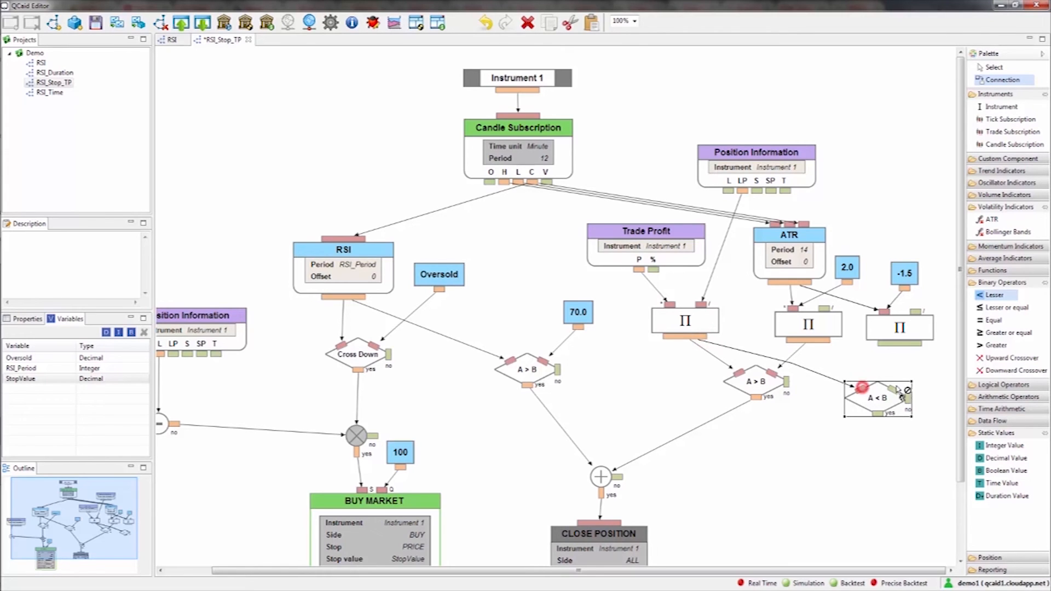
left_click(899, 344)
left_click(894, 389)
- Realign the A < B and profit A > B comparisons under the Products, and connect A < B's yes output to the OR operator
left_click_drag(883, 410, 868, 384)
left_click_drag(756, 385, 738, 387)
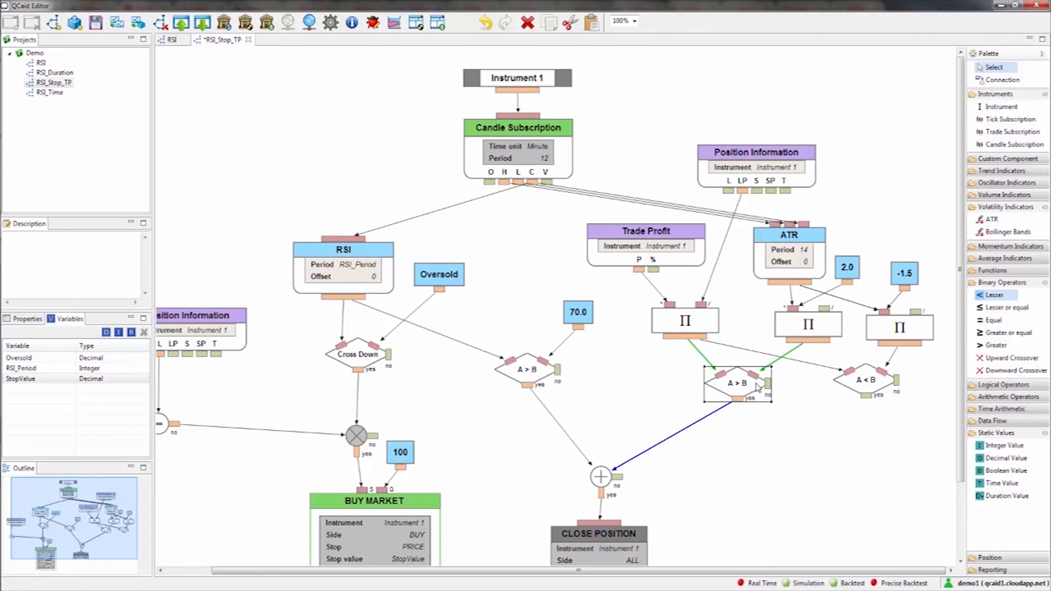
left_click(817, 432)
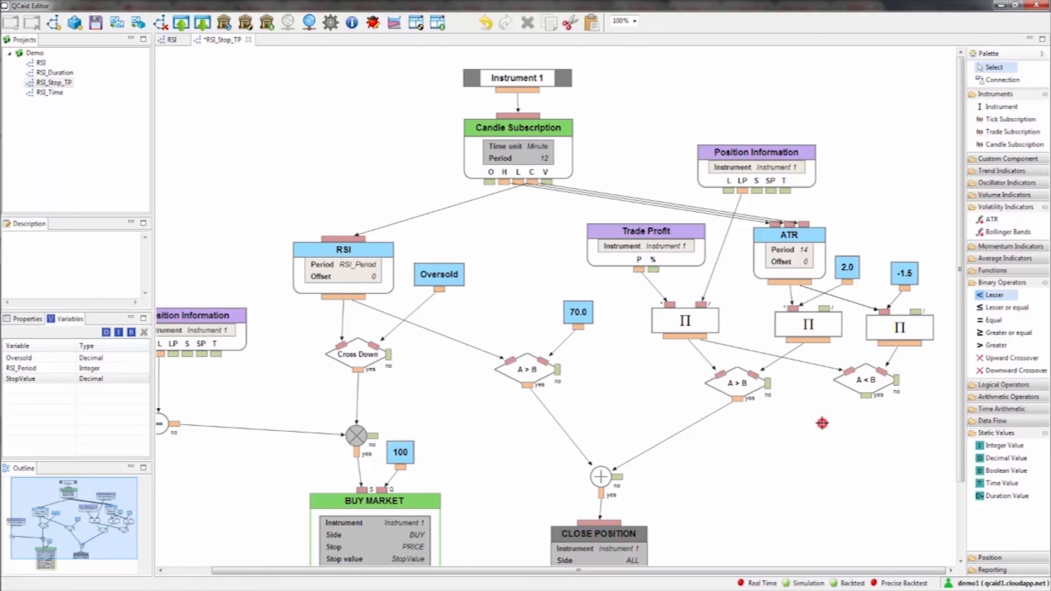
left_click(866, 395)
left_click(597, 477)
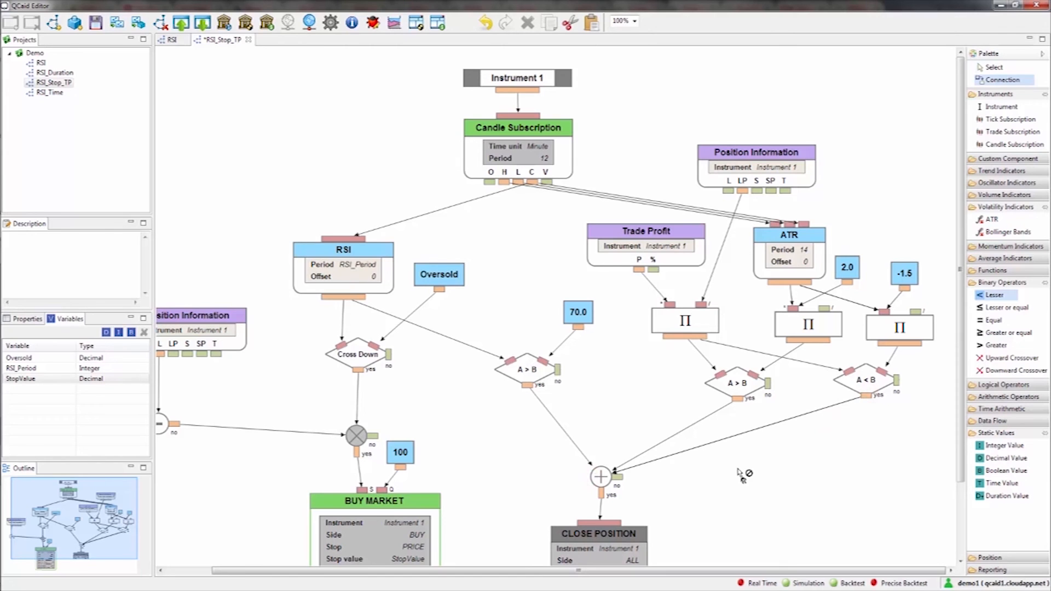
key("Escape")
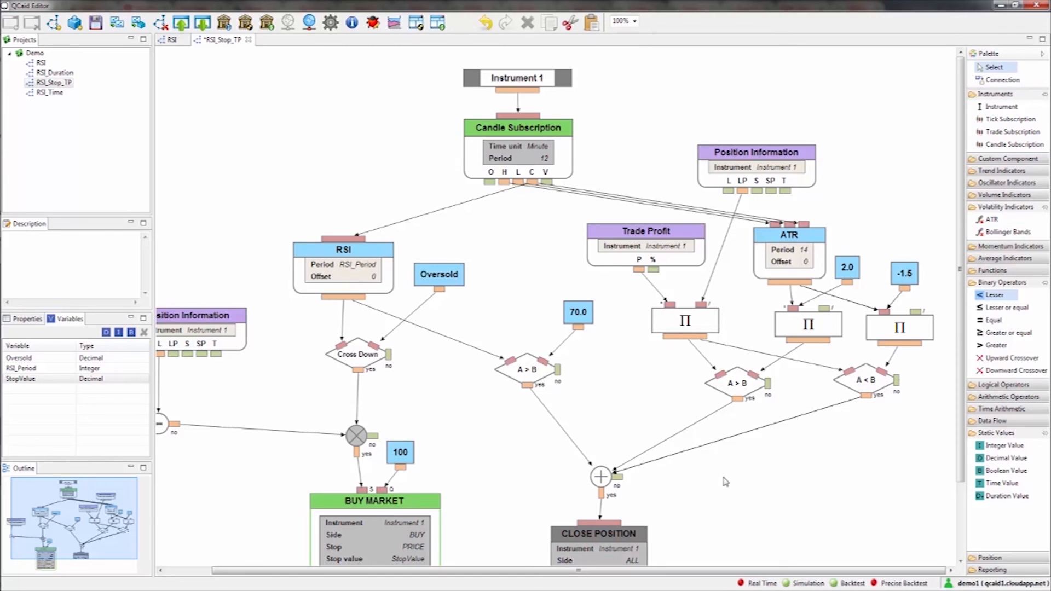
- Zoom out to show the entire strategy diagram, and review the Trade Profit and BUY MARKET blocks
left_click(634, 20)
left_click(610, 82)
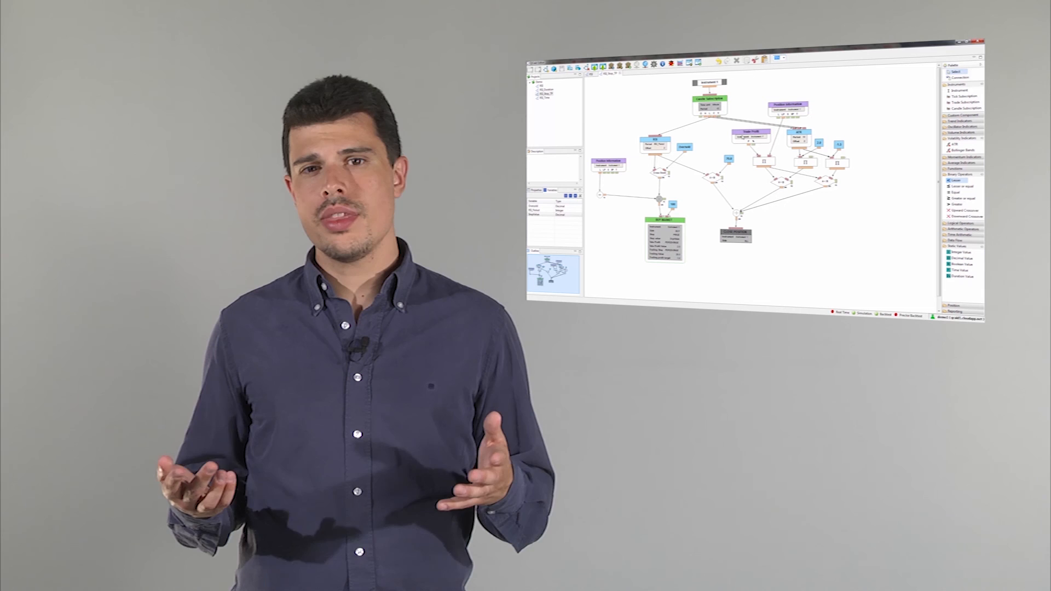
left_click(750, 134)
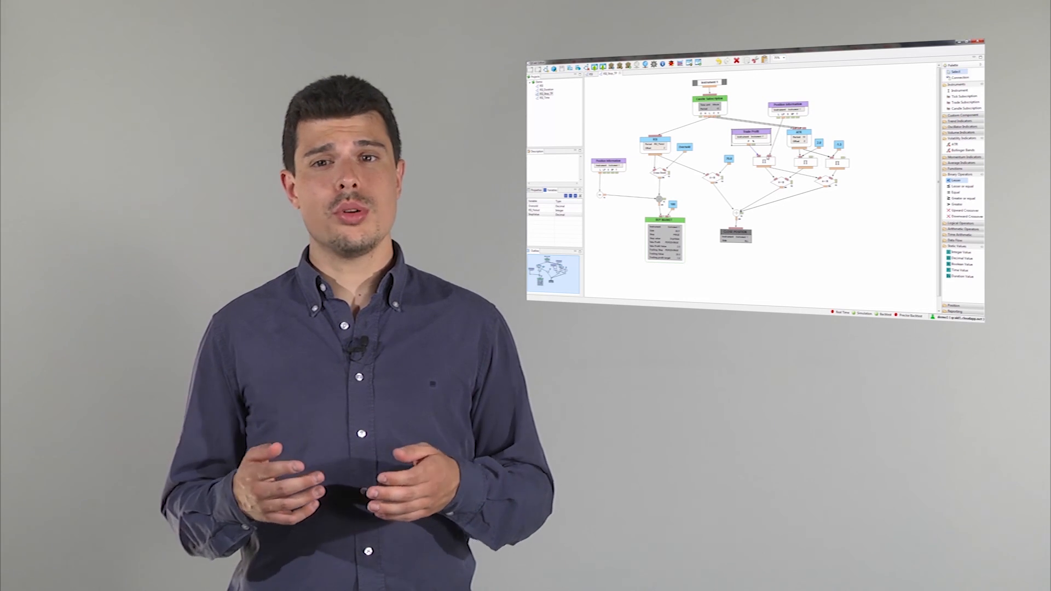
left_click(674, 220)
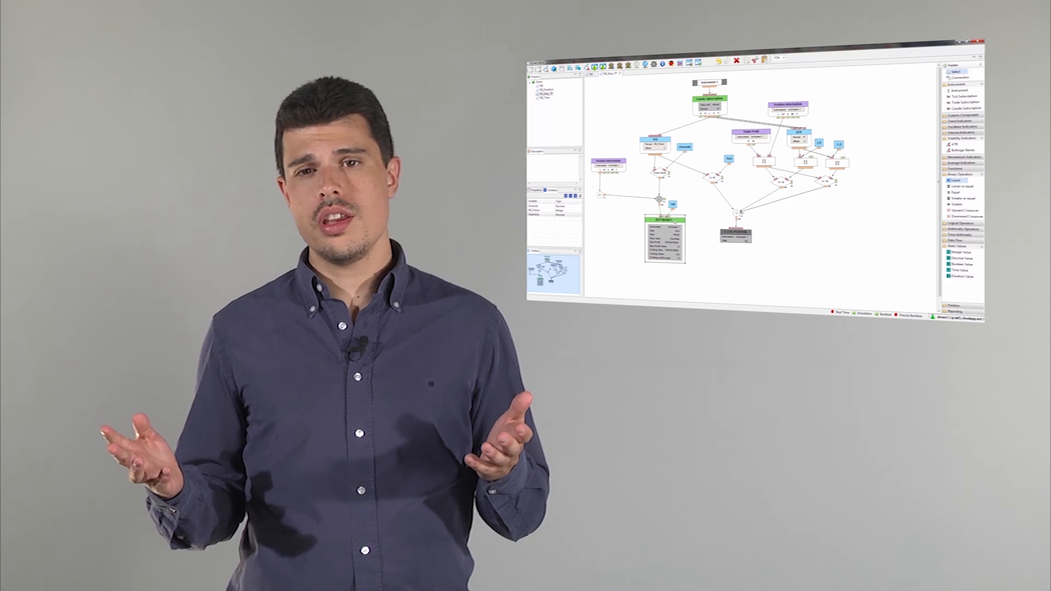
left_click(703, 226)
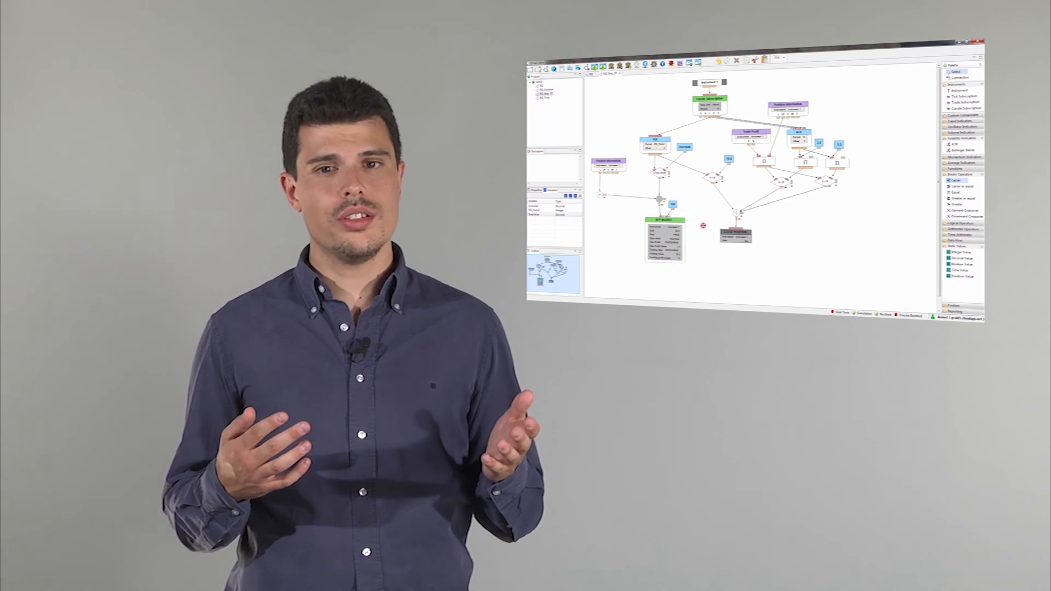